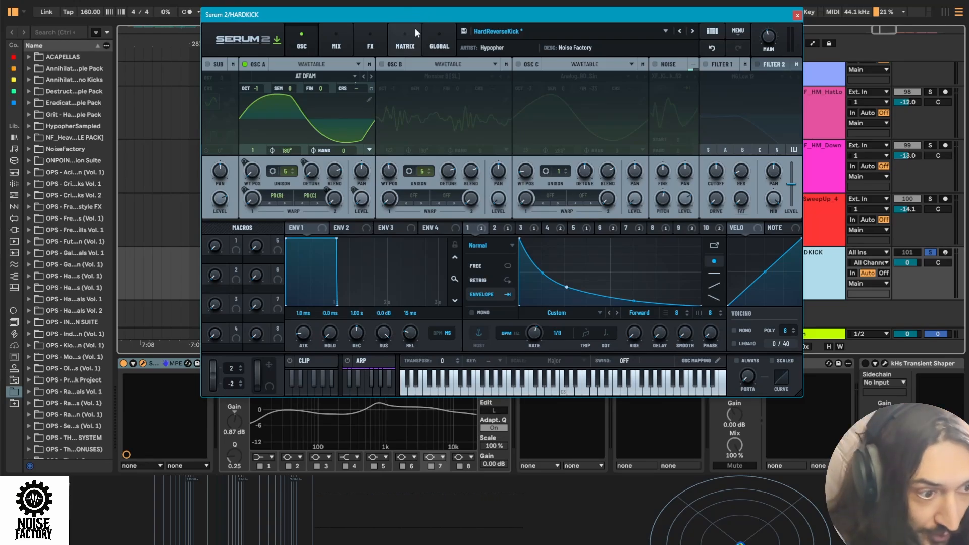
# - Move the Serum 2 window clear of the arrangement's HARDKICK clip and audition the clip
pyautogui.moveTo(295, 11); pyautogui.dragTo(338, 34)
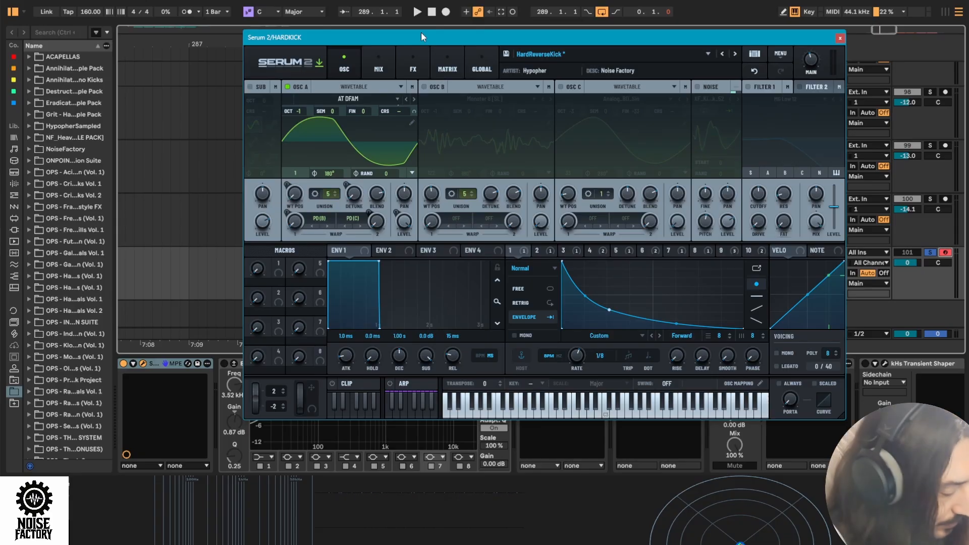
pyautogui.press('space')
pyautogui.moveTo(421, 31); pyautogui.dragTo(566, 36)
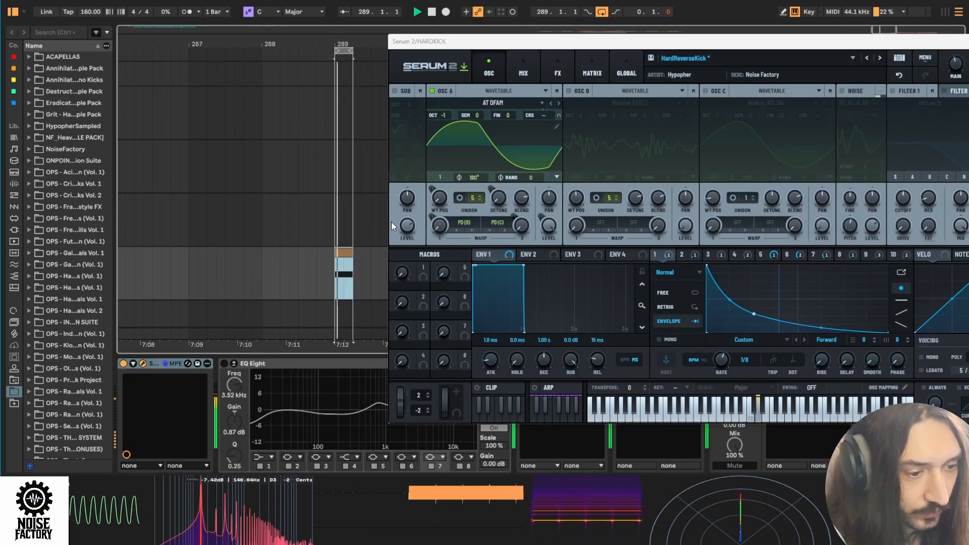
pyautogui.press('space')
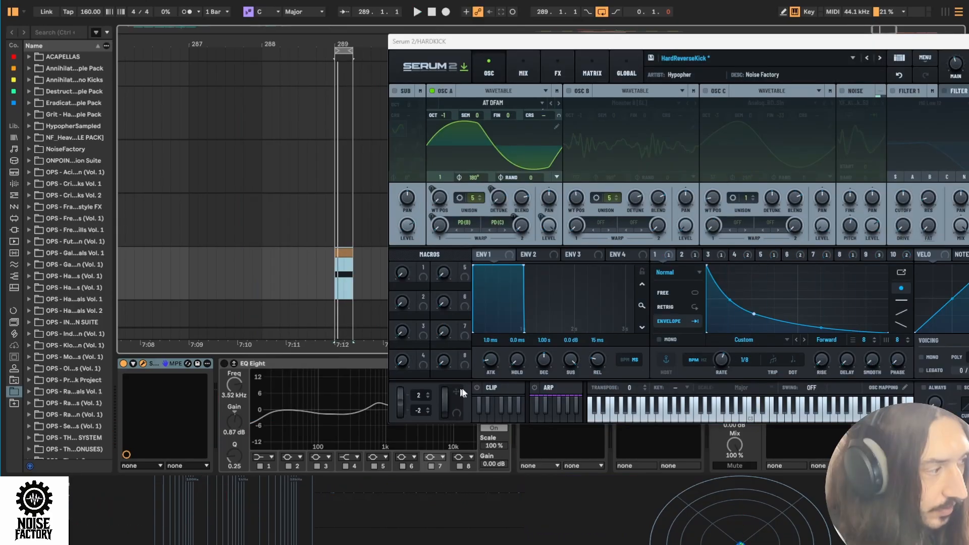
# - Enable oscillators B and C and play the kick from just before the clip
pyautogui.click(569, 92)
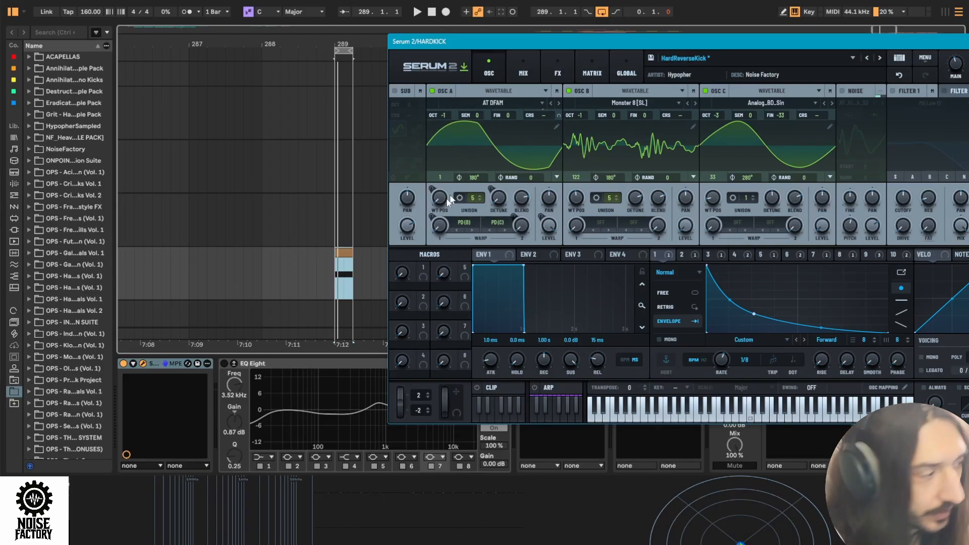
pyautogui.click(323, 273)
pyautogui.press('space')
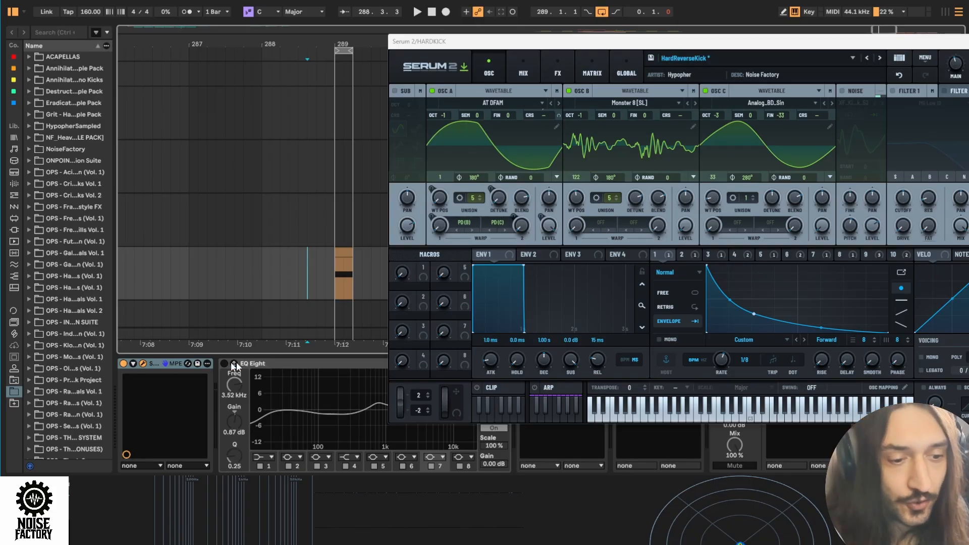
# - Turn off the bypass on LFO 1's modulation of oscillator A's coarse pitch and audition the kick clip
pyautogui.click(662, 254)
pyautogui.click(693, 262)
pyautogui.rightClick(666, 254)
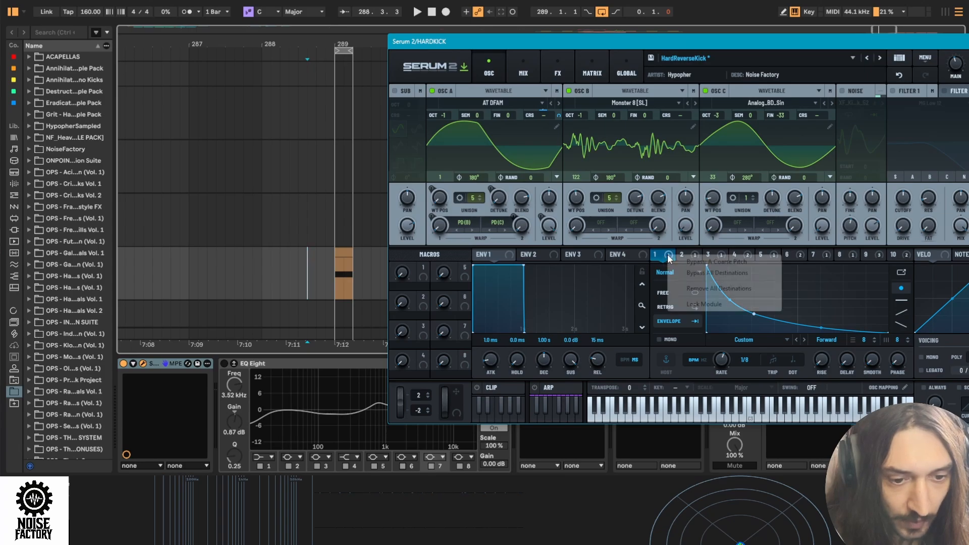
pyautogui.click(664, 255)
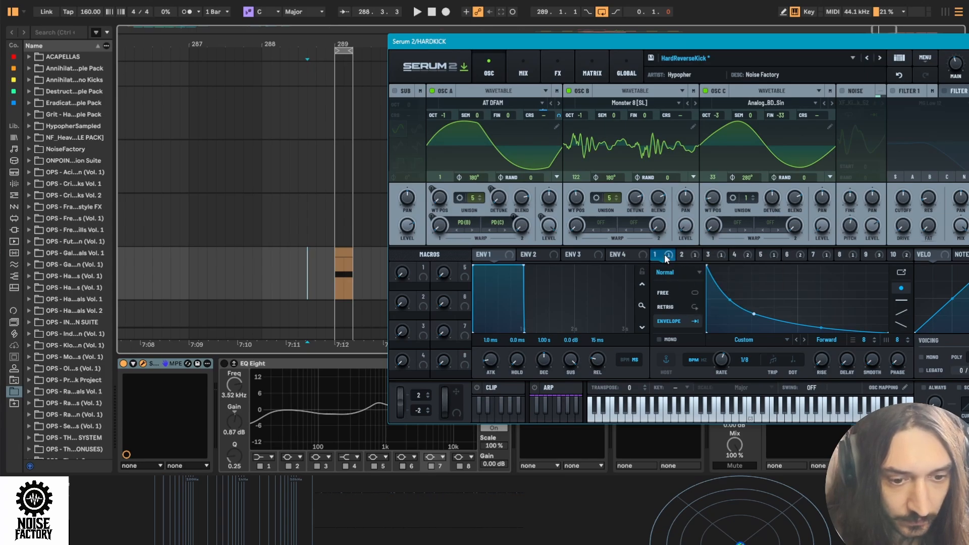
pyautogui.click(325, 287)
pyautogui.press('space')
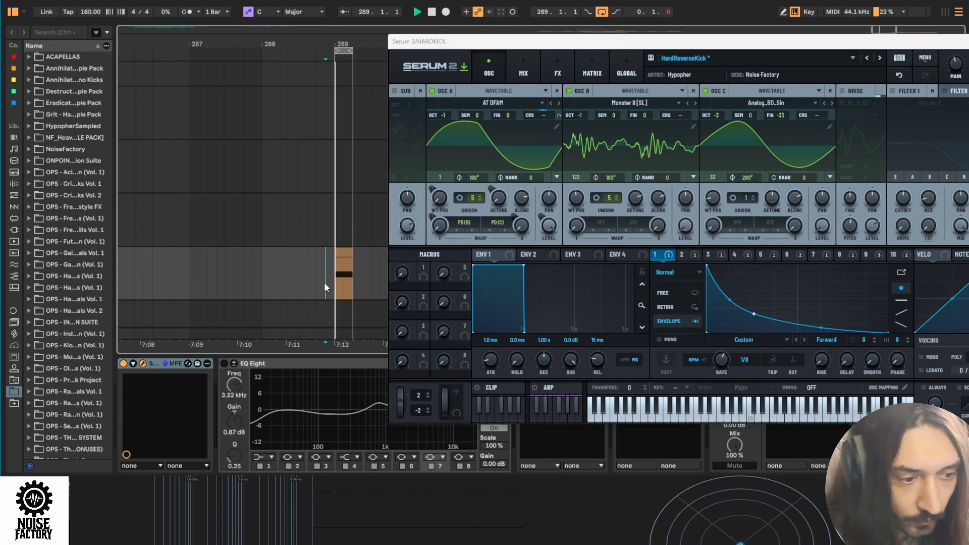
pyautogui.press('space')
# - Turn off the bypass on the LFO 2 and LFO 3 modulations of oscillator A's coarse pitch
pyautogui.click(685, 252)
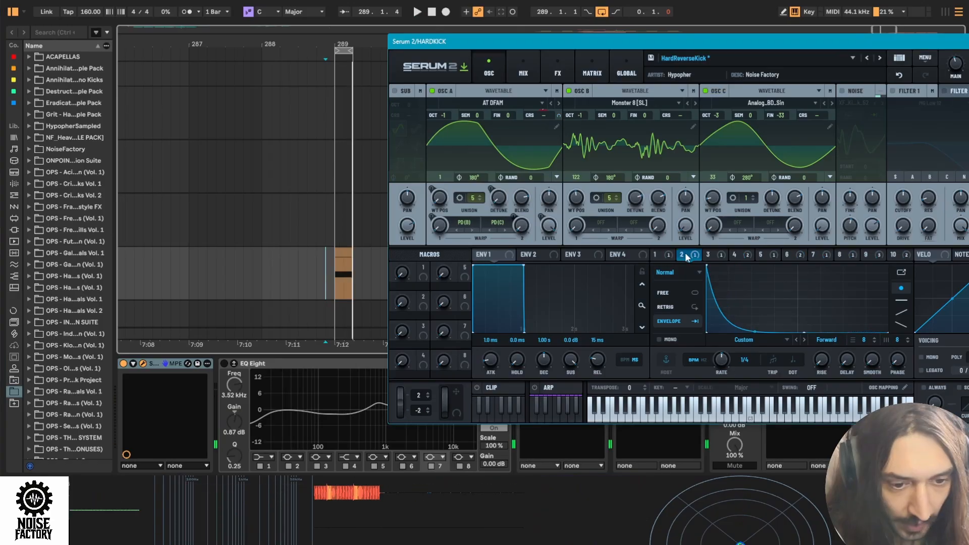
pyautogui.rightClick(684, 253)
pyautogui.click(705, 262)
pyautogui.rightClick(709, 256)
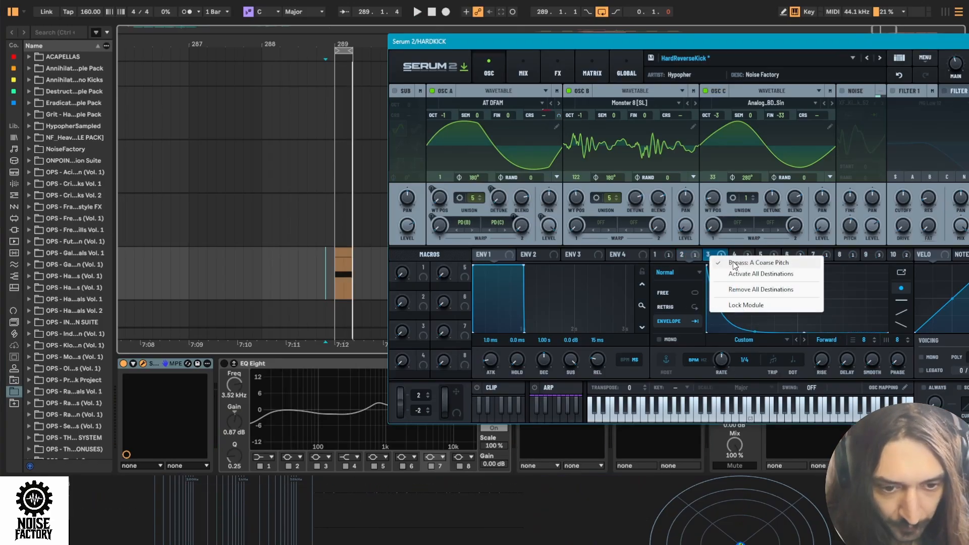
pyautogui.click(734, 263)
# - Check the LFO 1, LFO 2 and LFO 3 coarse pitch routings in the modulation matrix
pyautogui.click(677, 256)
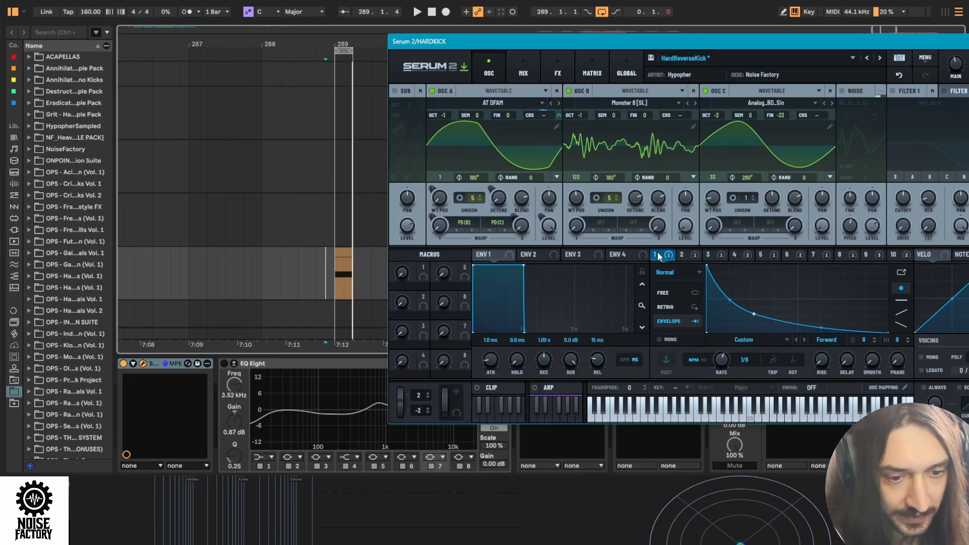
pyautogui.click(707, 254)
pyautogui.click(592, 62)
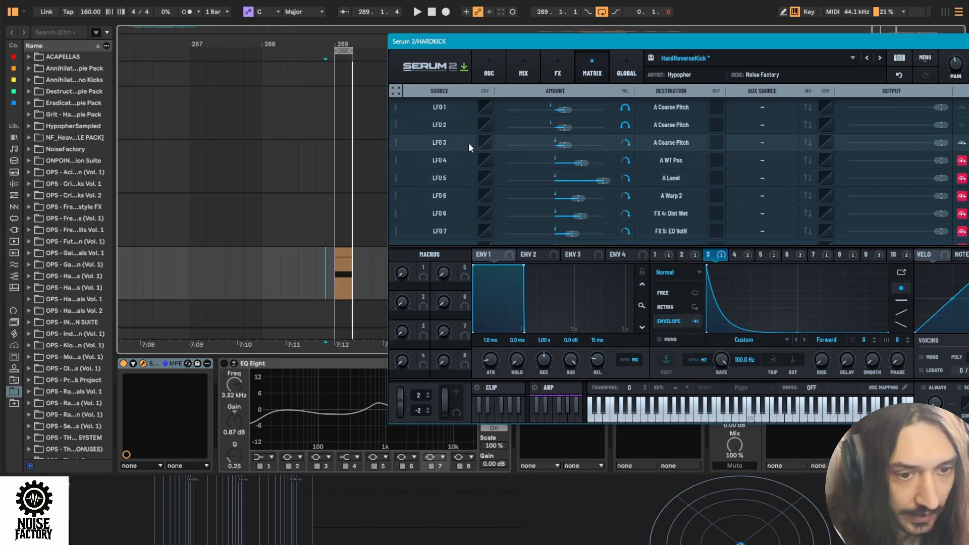
pyautogui.click(433, 108)
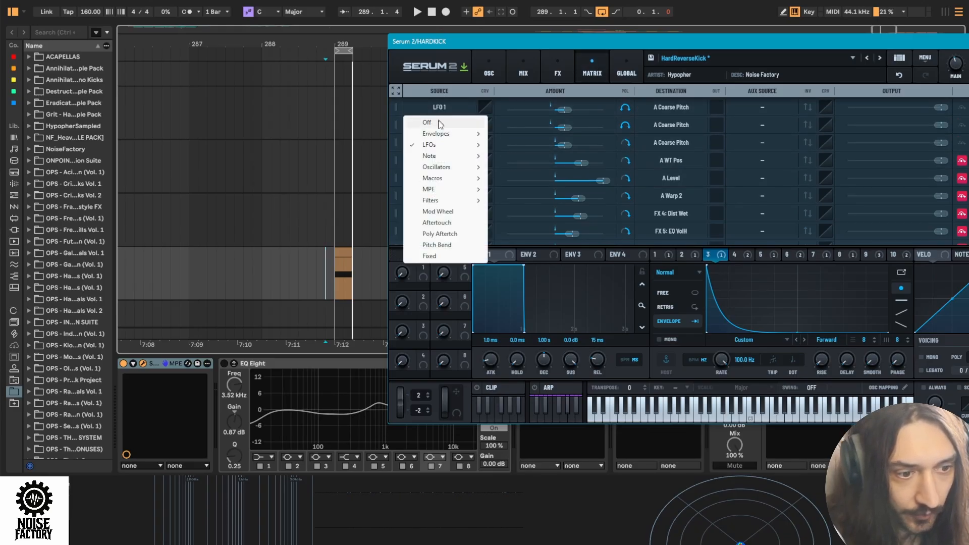
pyautogui.click(443, 104)
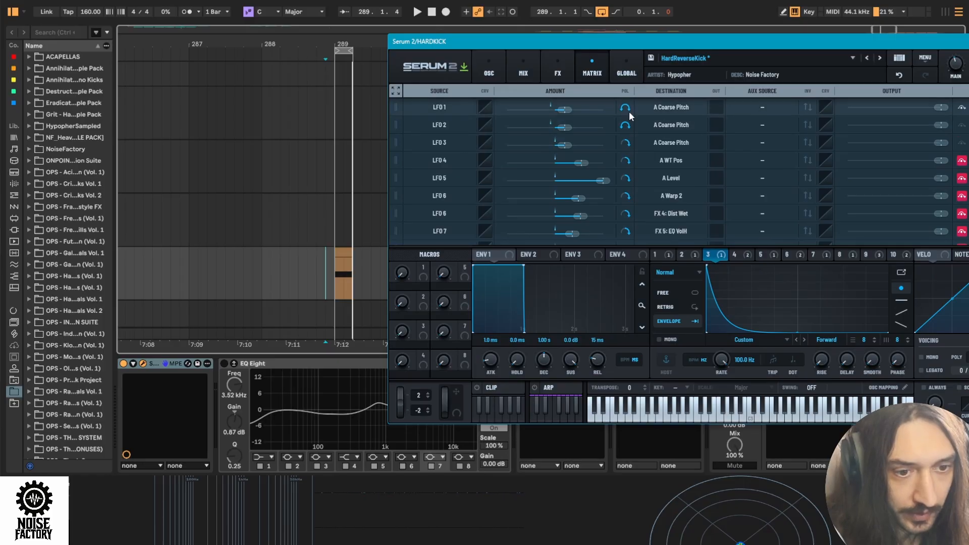
pyautogui.click(443, 144)
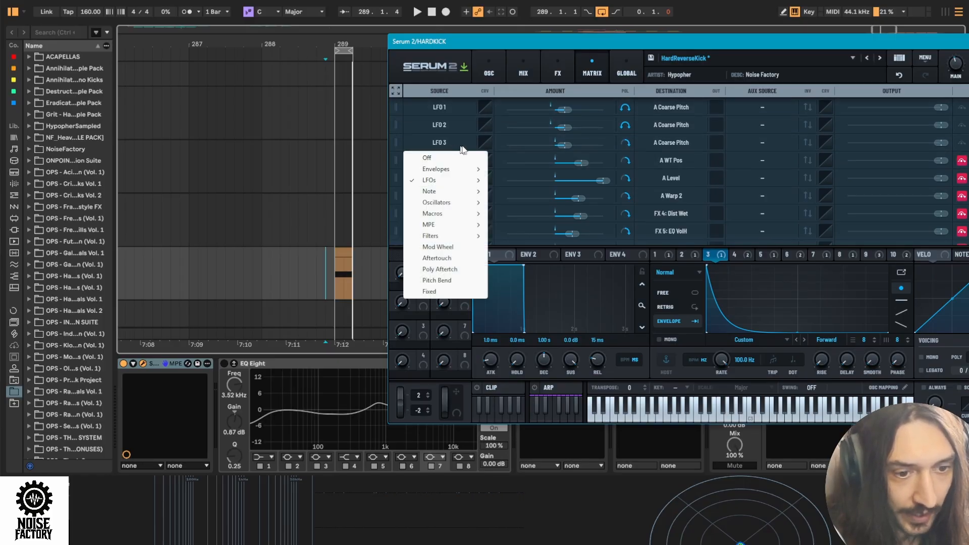
pyautogui.click(627, 142)
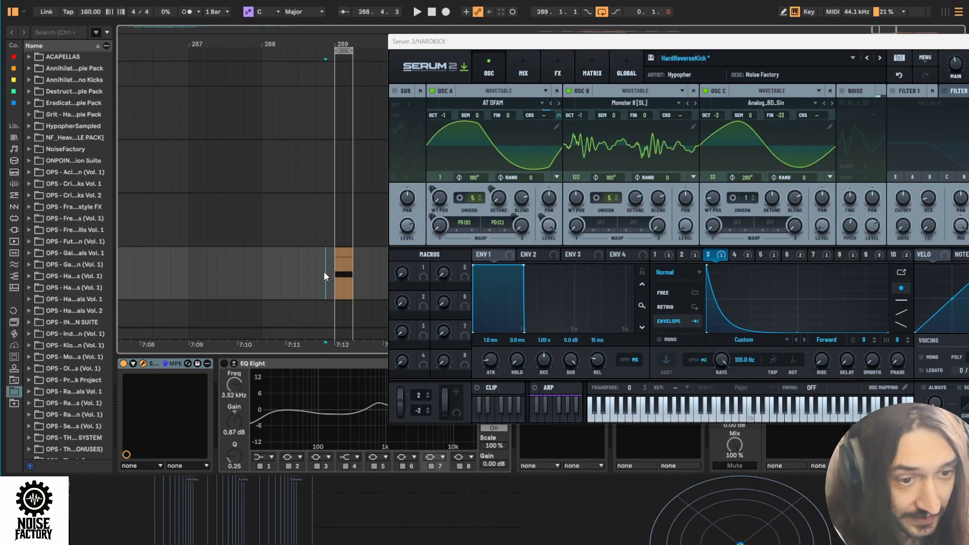
# - Audition the kick clip repeatedly with the three coarse pitch LFOs active
pyautogui.press('space')
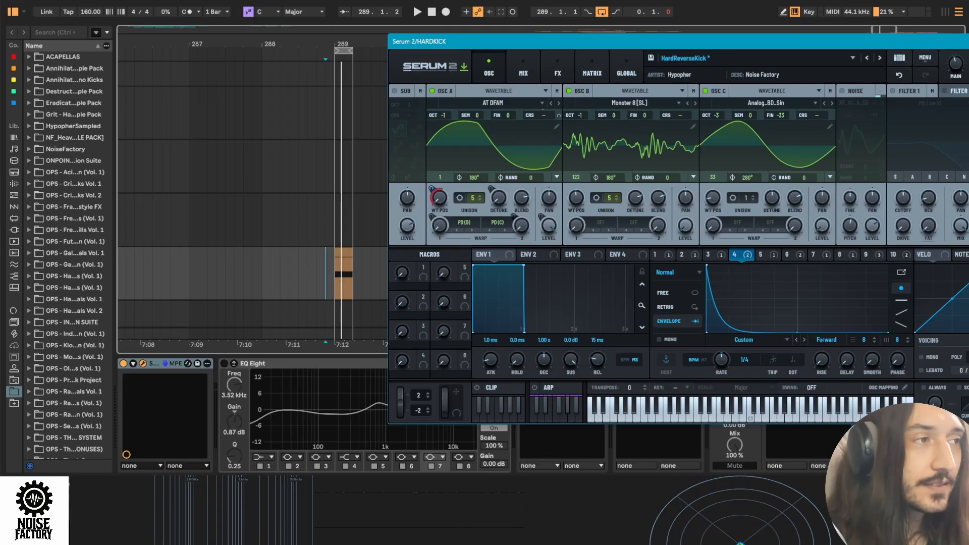
pyautogui.click(320, 276)
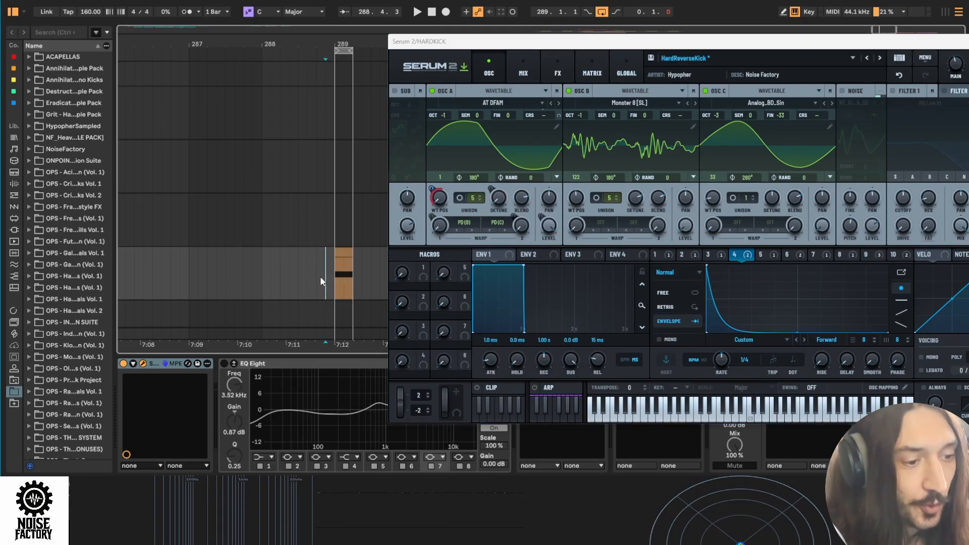
pyautogui.press('space')
pyautogui.press('space')
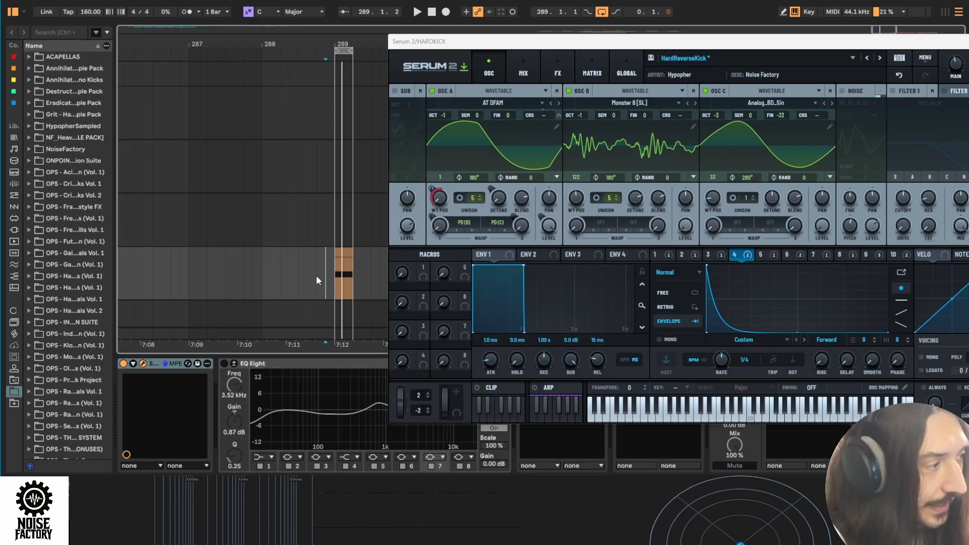
pyautogui.press('space')
# - Turn off the bypass on LFO 4's modulation of oscillator A's wavetable position and play the kick clip
pyautogui.click(438, 200)
pyautogui.moveTo(438, 202)
pyautogui.mouseDown()
pyautogui.moveTo(458, 162)
pyautogui.moveTo(459, 110)
pyautogui.moveTo(433, 221)
pyautogui.mouseUp()
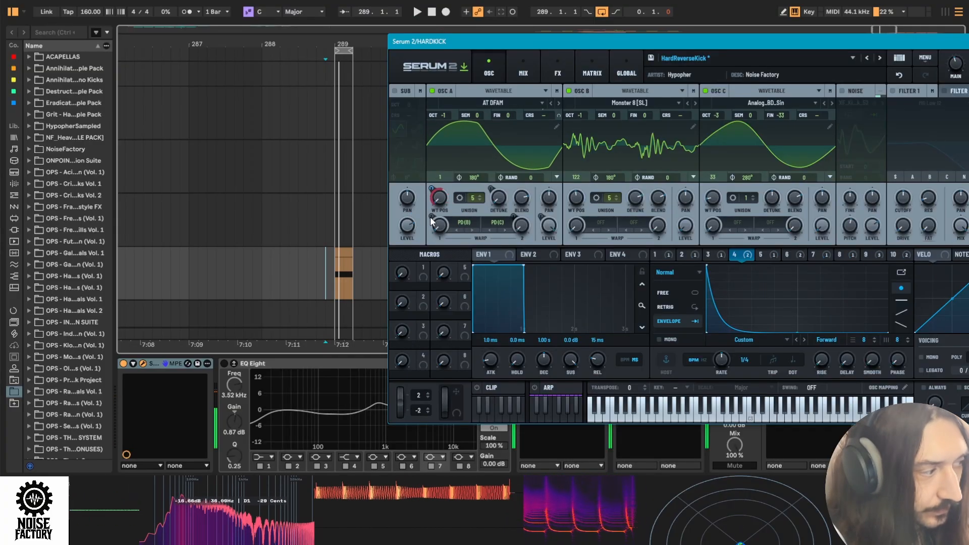
pyautogui.moveTo(432, 220)
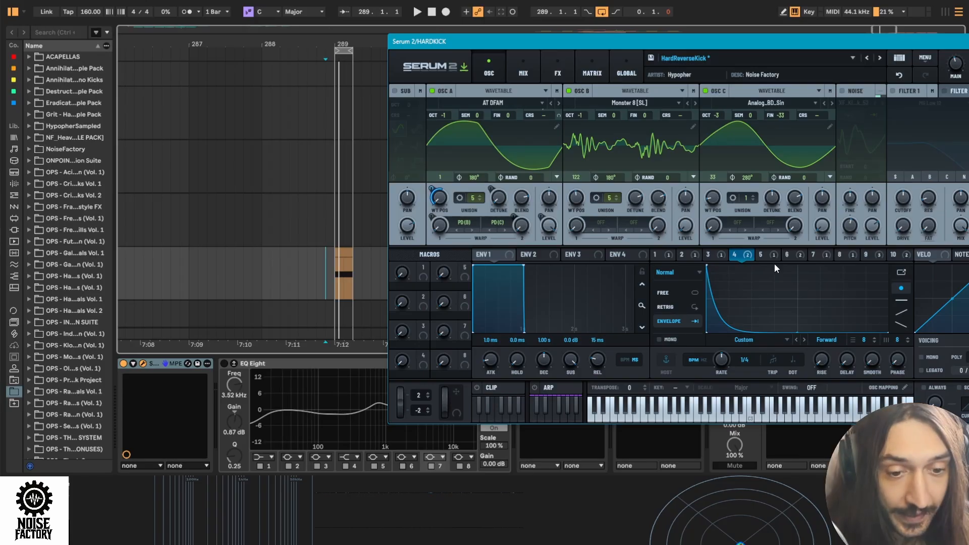
pyautogui.moveTo(734, 257)
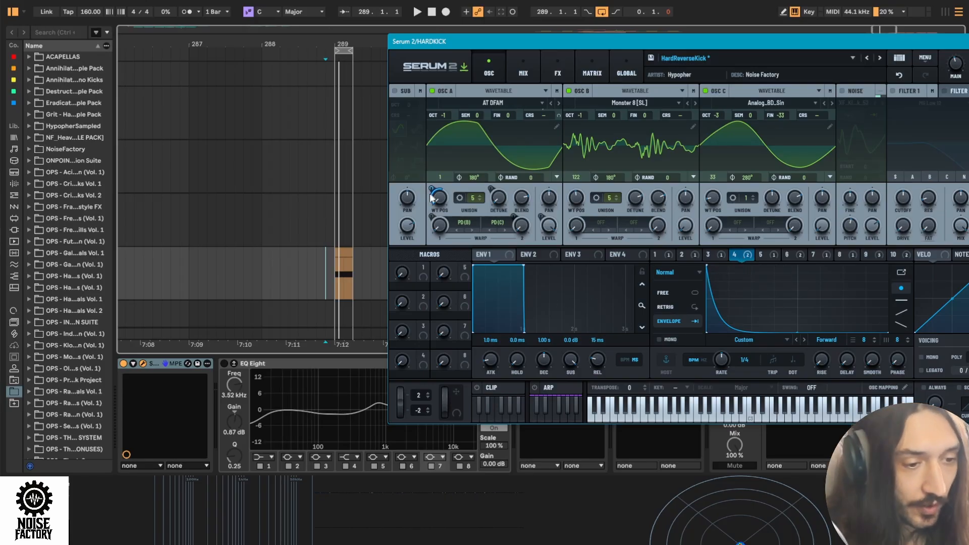
pyautogui.moveTo(435, 194)
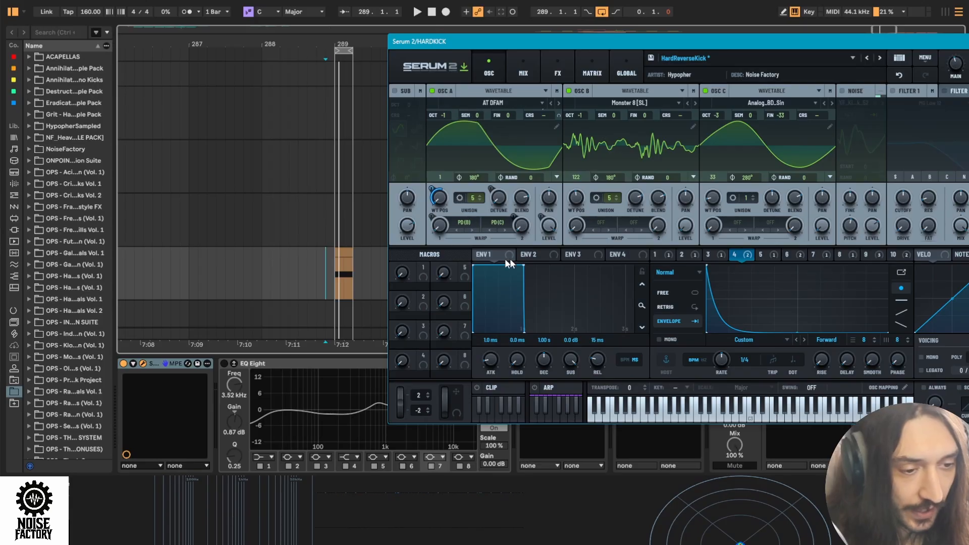
pyautogui.click(322, 279)
pyautogui.press('space')
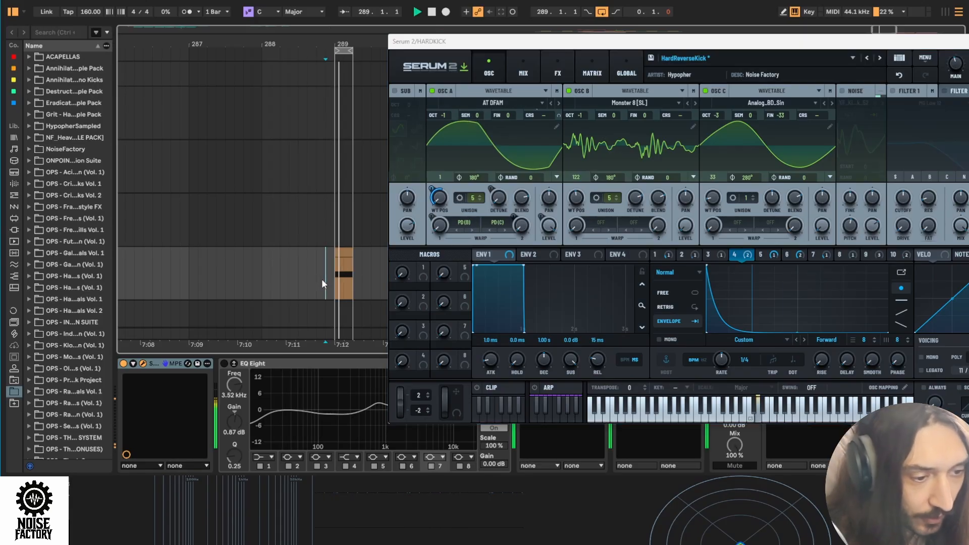
# - Compare the kick with LFO 4's wavetable position modulation bypassed and active during playback, then stop playback
pyautogui.click(738, 253)
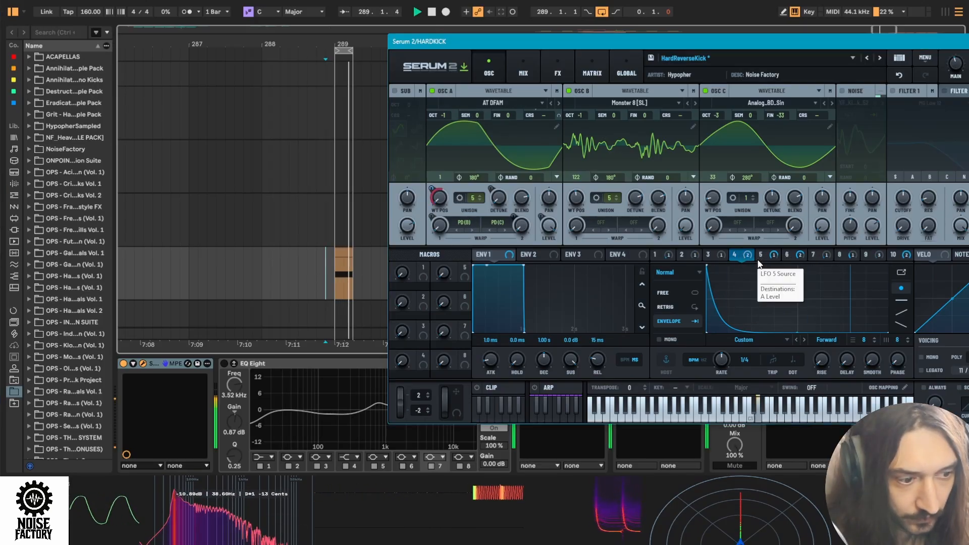
pyautogui.rightClick(751, 257)
pyautogui.click(761, 260)
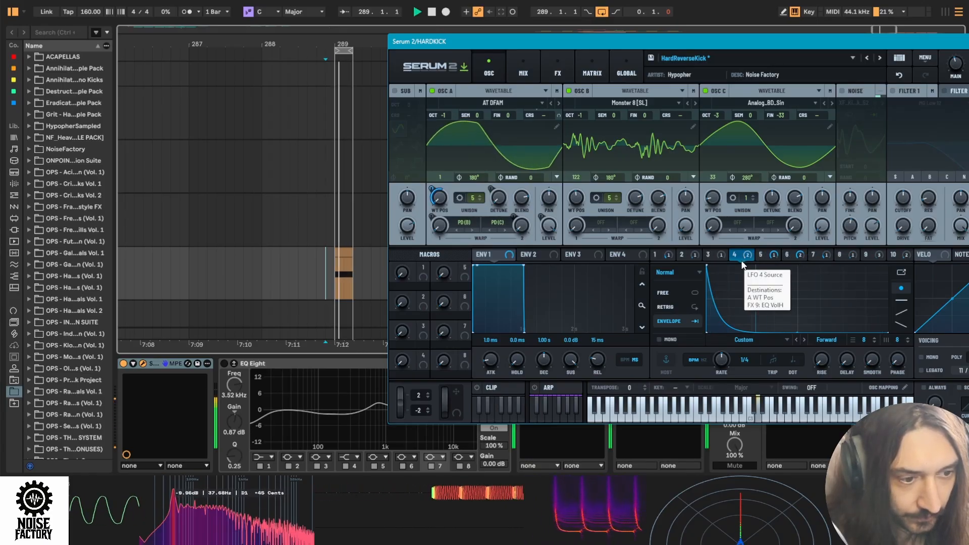
pyautogui.press('space')
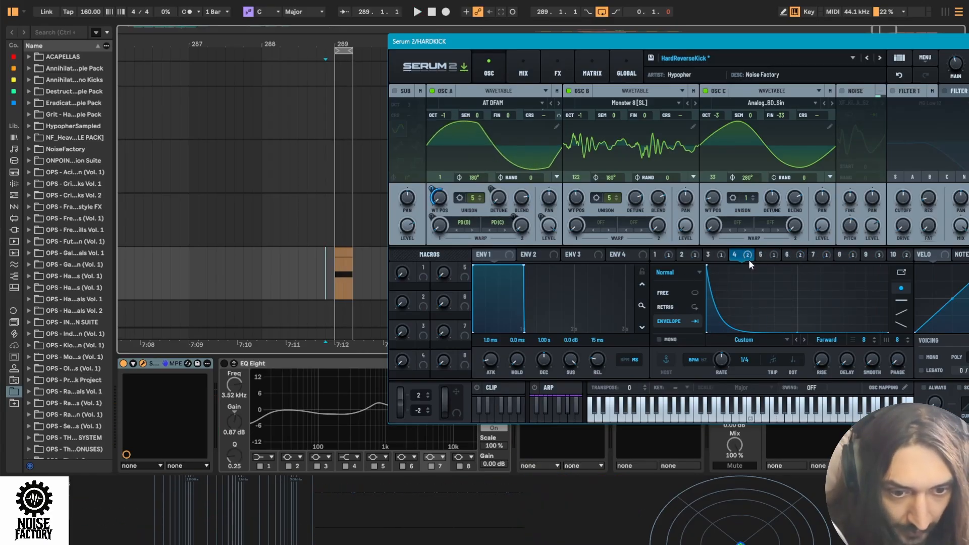
# - Turn off the bypass on LFO 5's modulation of oscillator A's level and audition the kick clip
pyautogui.click(761, 255)
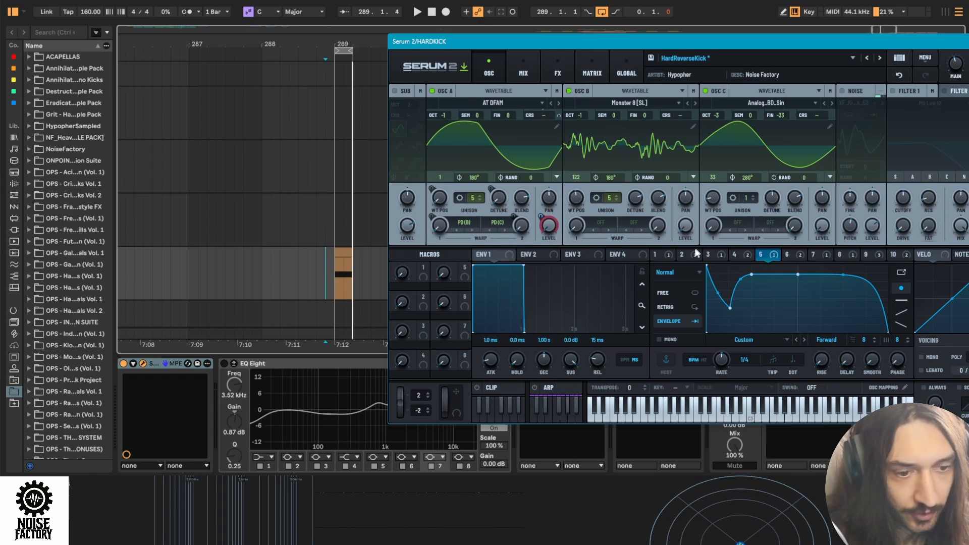
pyautogui.click(322, 265)
pyautogui.click(316, 274)
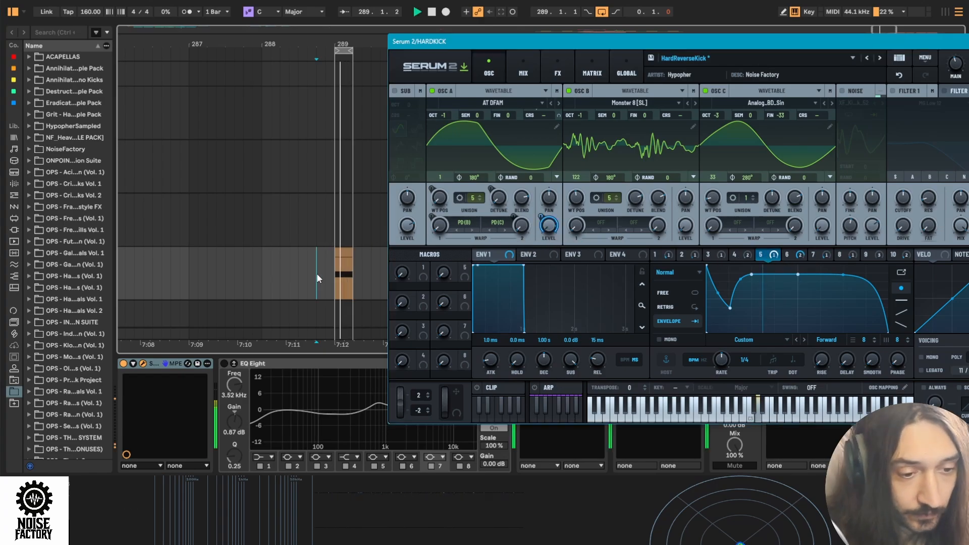
pyautogui.press('space')
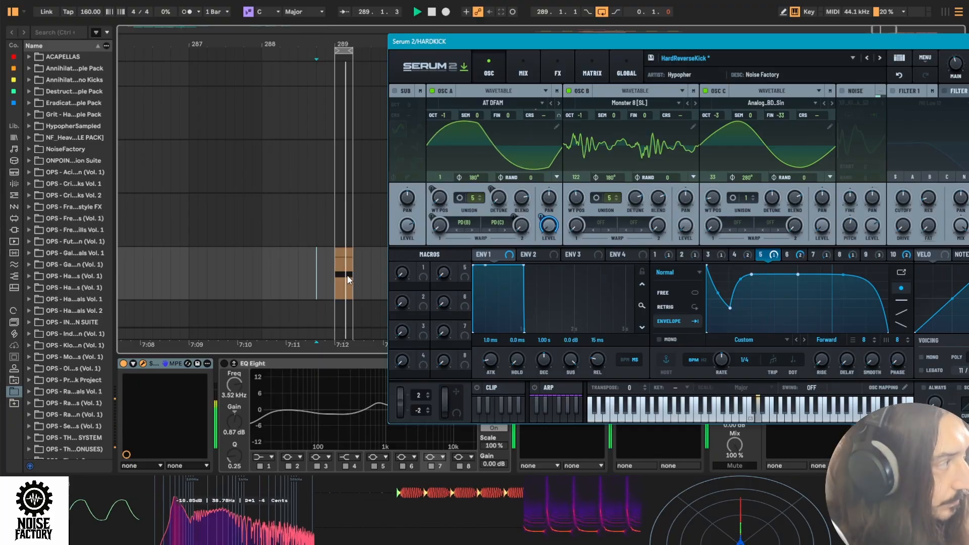
pyautogui.press('space')
# - Turn off the bypass on LFO 6's modulation of oscillator A's Warp 2 amount
pyautogui.rightClick(788, 256)
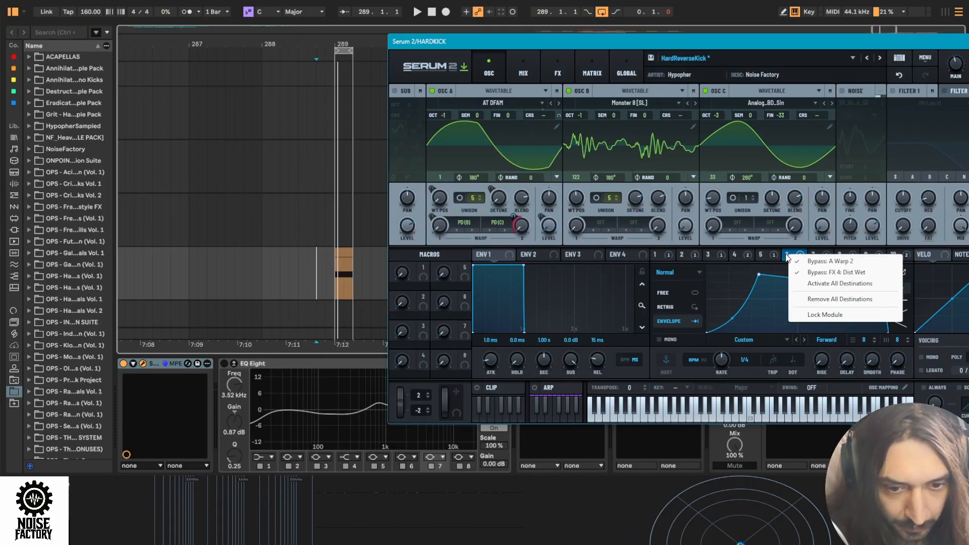
pyautogui.click(786, 254)
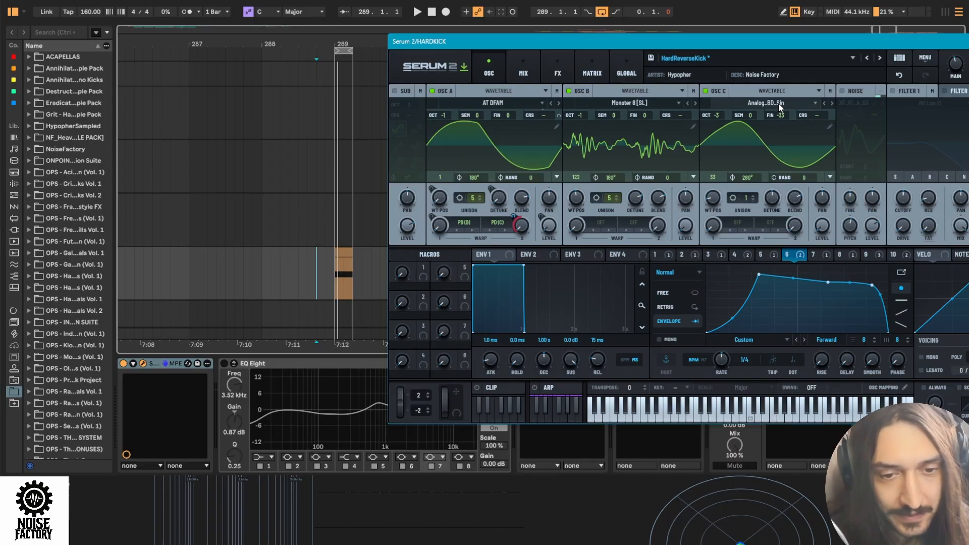
pyautogui.rightClick(497, 226)
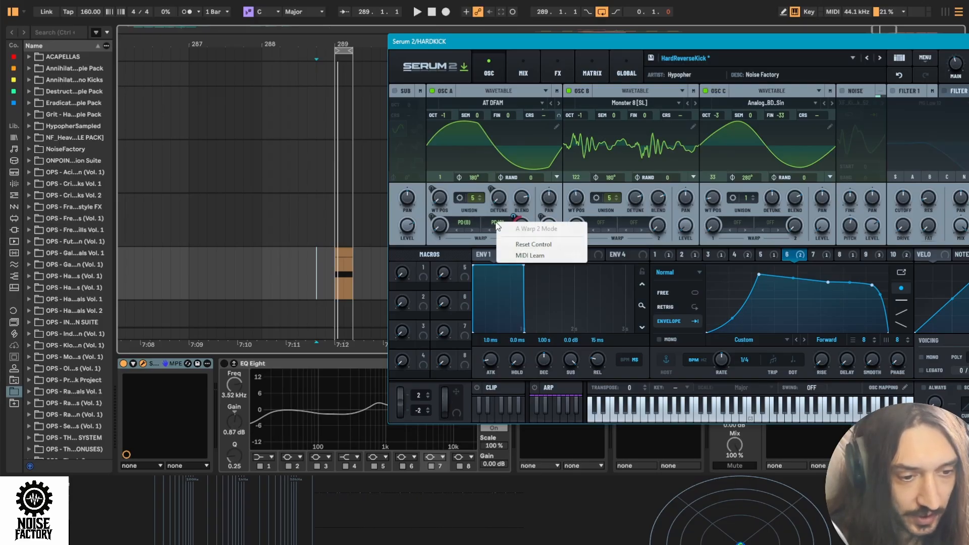
pyautogui.rightClick(522, 221)
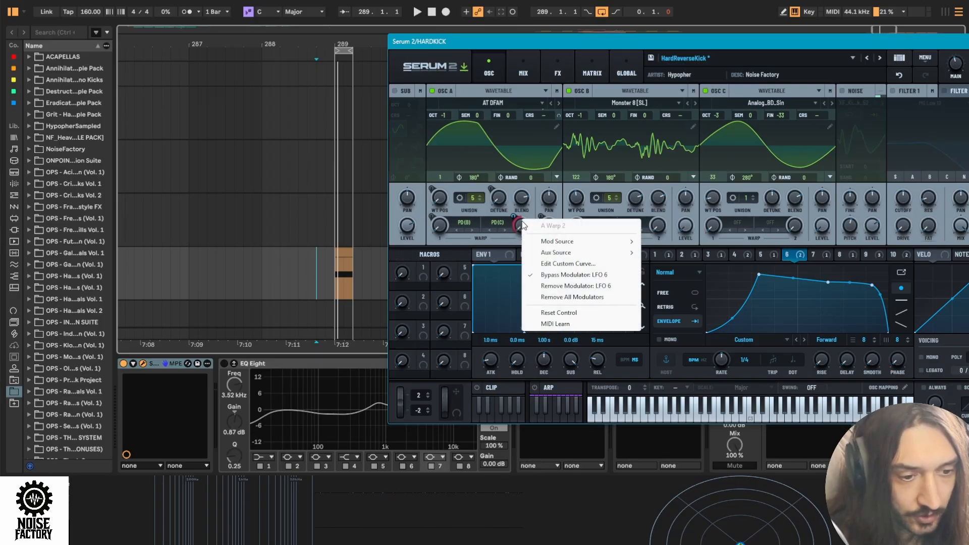
pyautogui.click(570, 275)
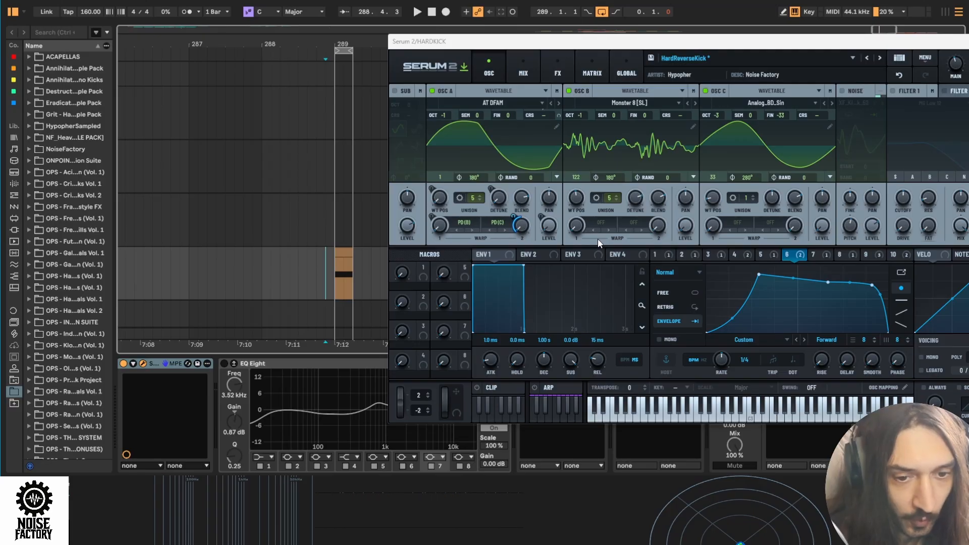
# - Play the kick clip to audition LFO 6's Warp 2 modulation on oscillator A, and stop playback
pyautogui.press('space')
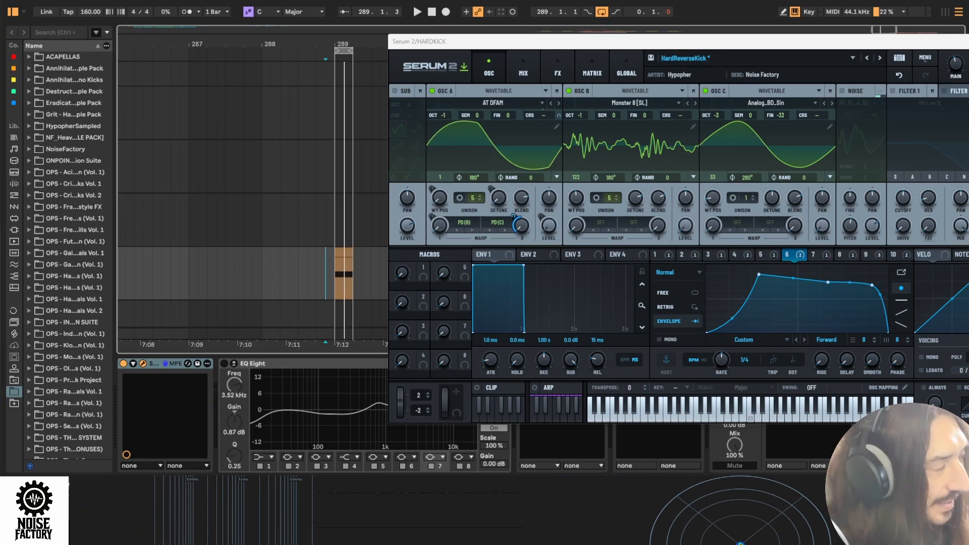
pyautogui.press('space')
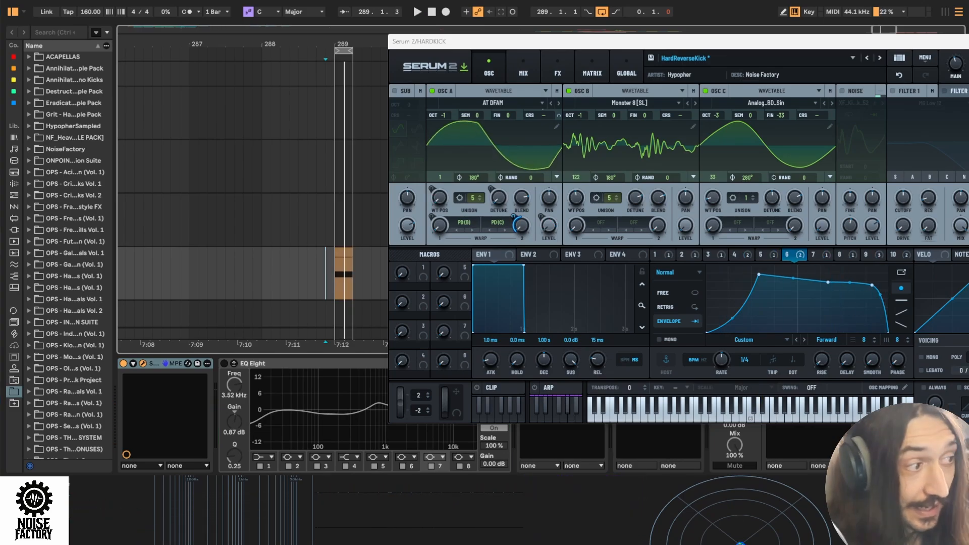
# - Turn off the bypass on LFO 9's modulation of oscillator A's Warp amount and audition the kick clip
pyautogui.click(866, 254)
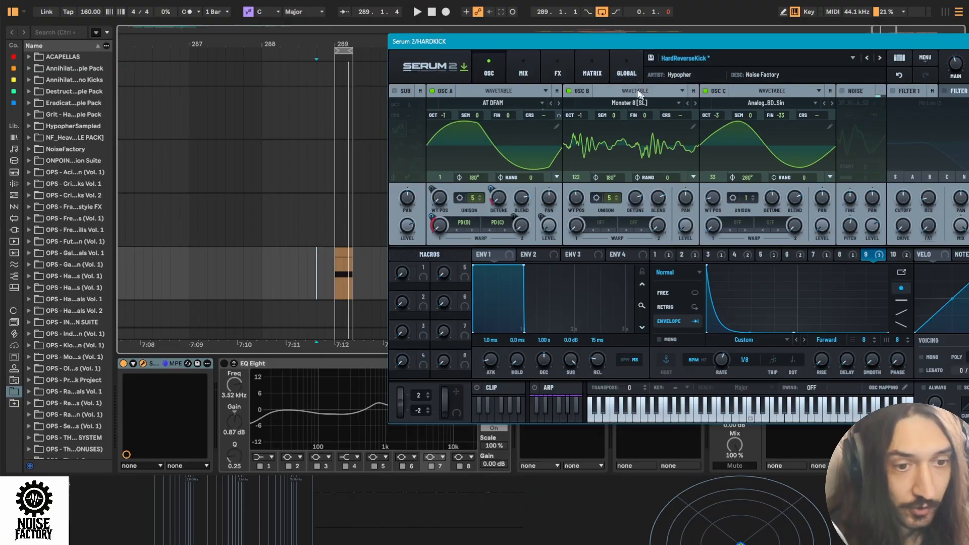
pyautogui.rightClick(872, 255)
pyautogui.rightClick(878, 258)
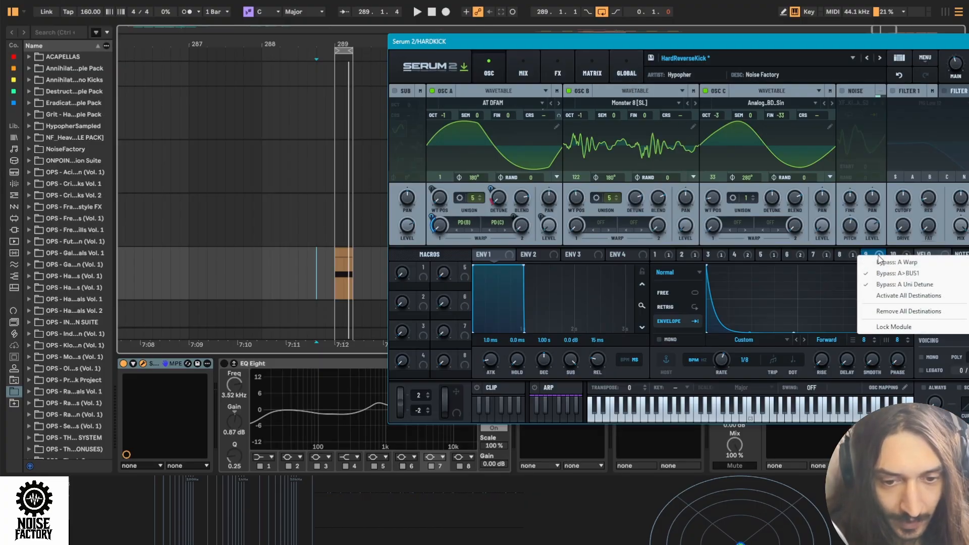
pyautogui.click(850, 269)
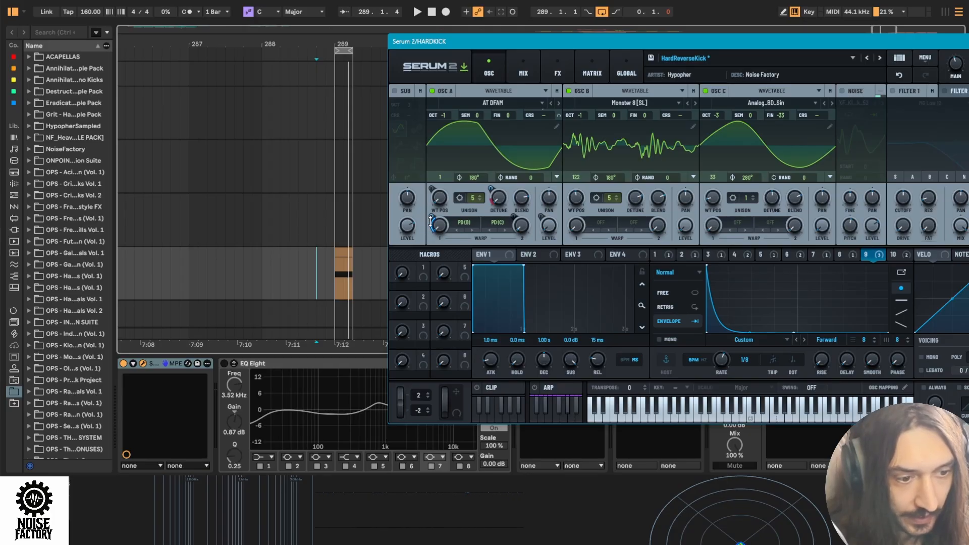
pyautogui.click(332, 266)
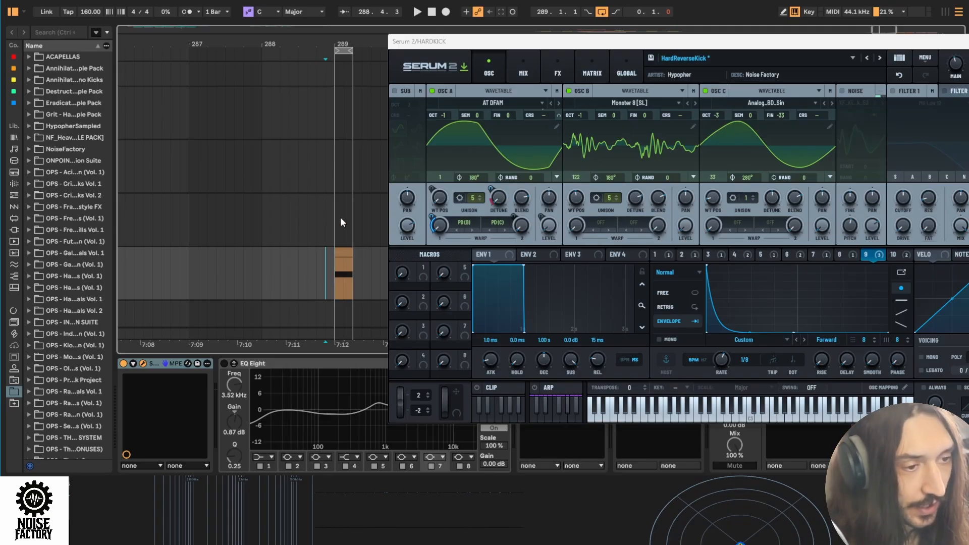
pyautogui.press('space')
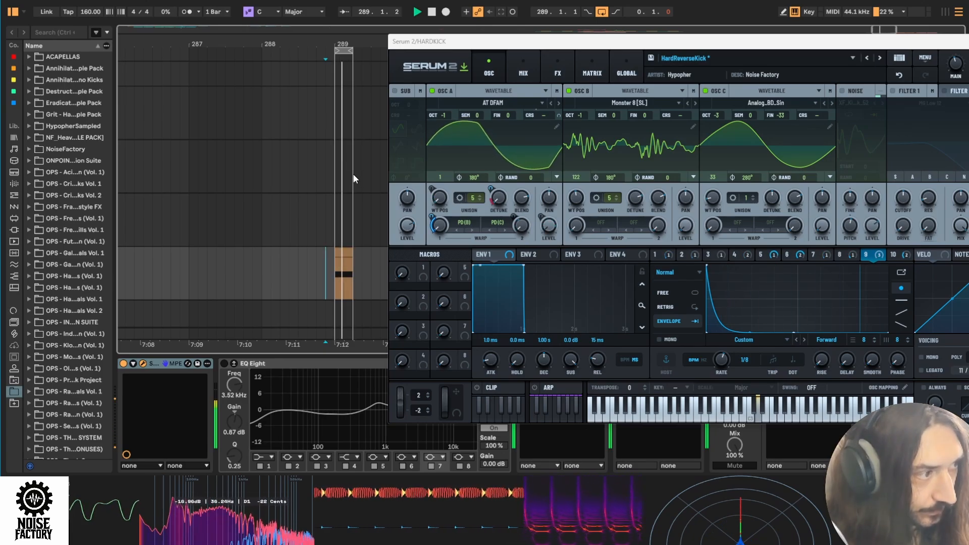
pyautogui.press('space')
# - Reposition the synth window to reveal the noise oscillator, switch that oscillator on and audition the kick clip
pyautogui.moveTo(555, 41); pyautogui.dragTo(433, 18)
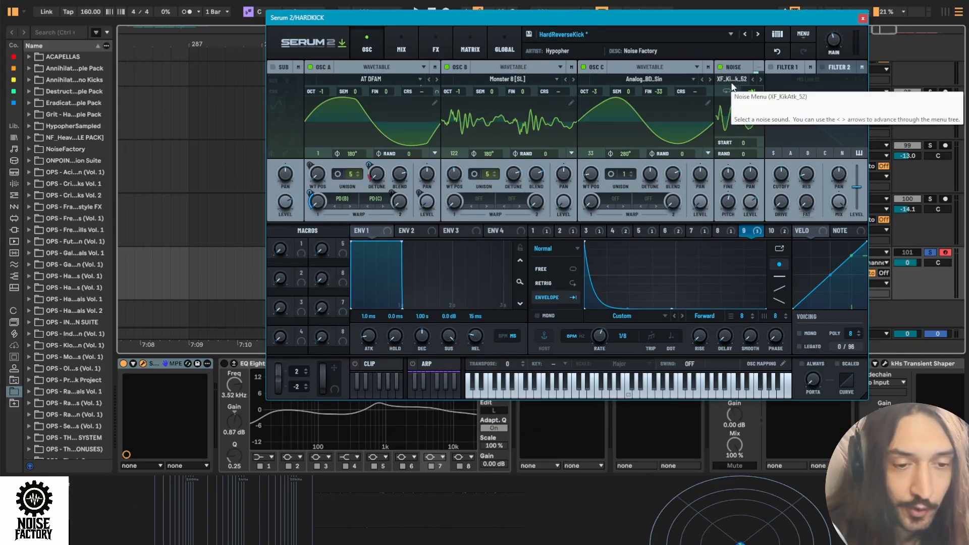
pyautogui.press('space')
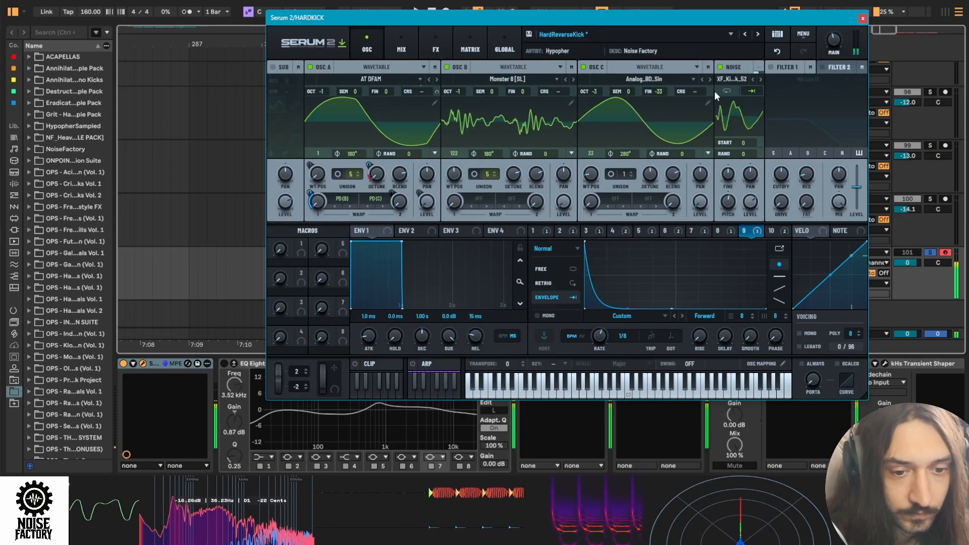
pyautogui.press('space')
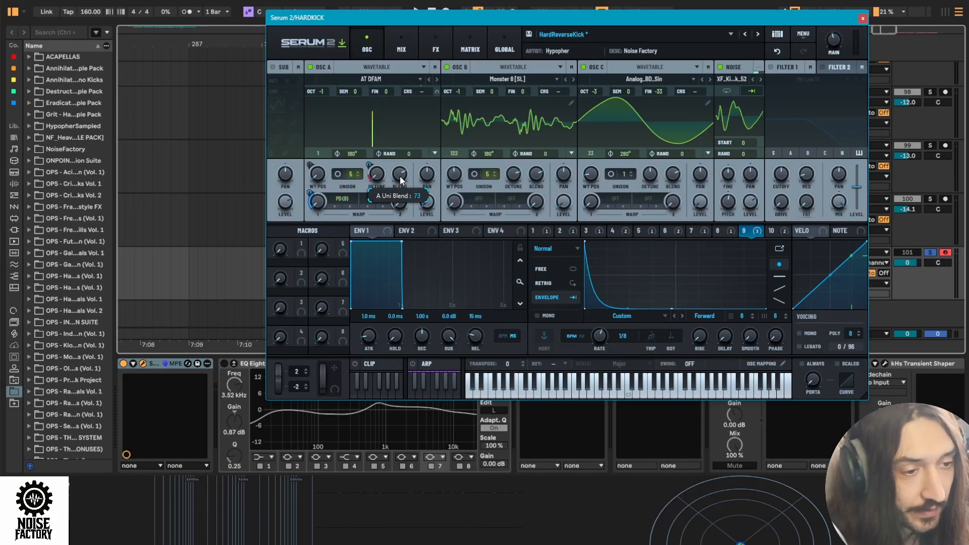
# - Turn off the bypass on LFO 9's modulation of oscillator A's unison detune and audition the kick clip
pyautogui.rightClick(756, 231)
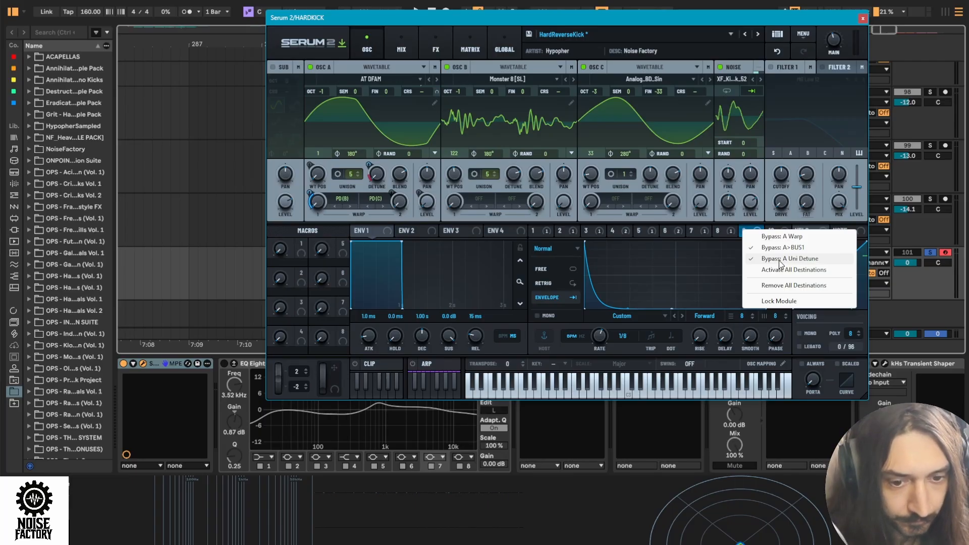
pyautogui.click(779, 259)
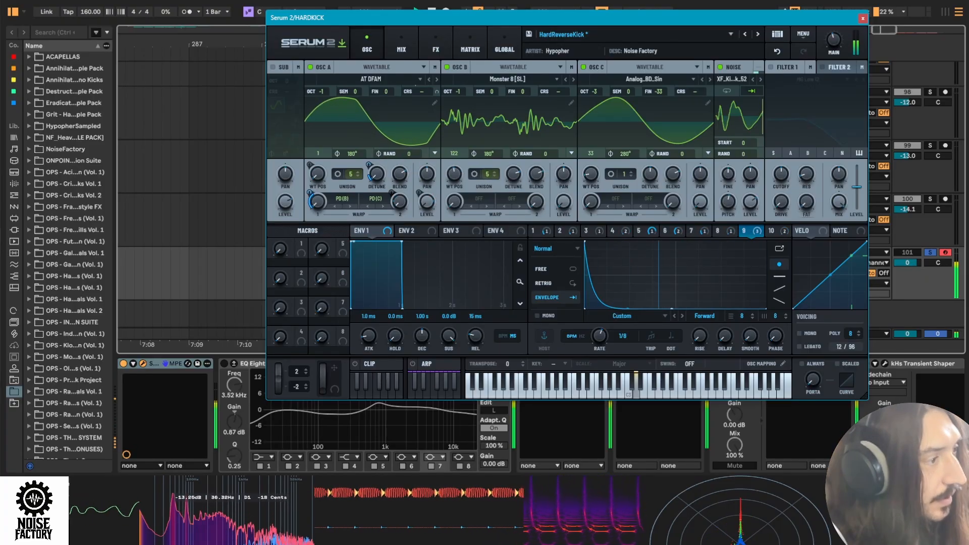
pyautogui.click(434, 153)
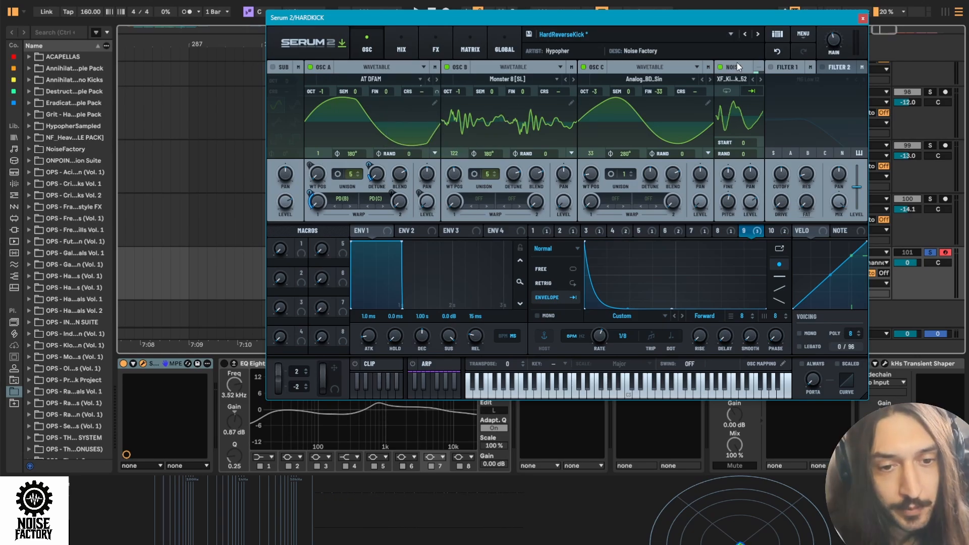
# - Examine the noise oscillator's output routing and the Bus 1 effects chain, then return to the oscillator view
pyautogui.click(760, 70)
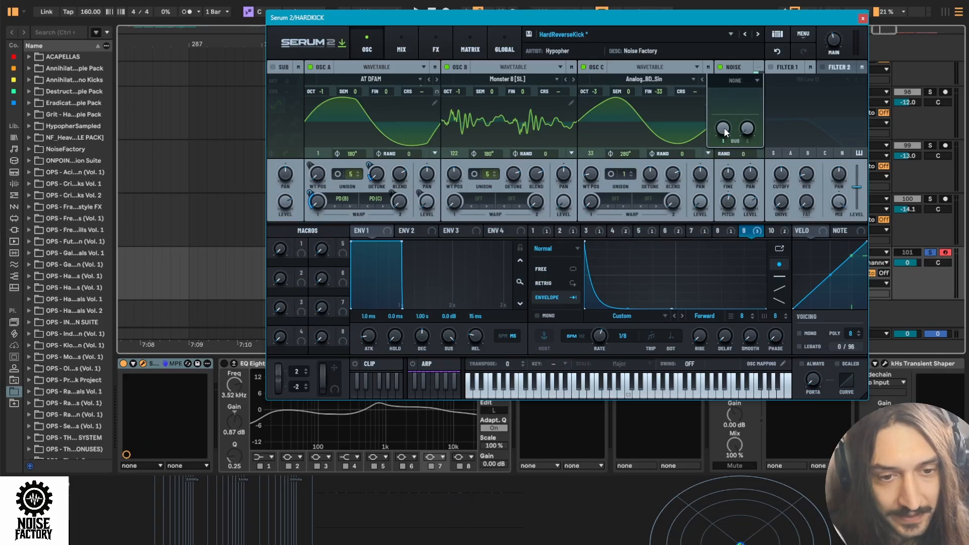
pyautogui.click(737, 68)
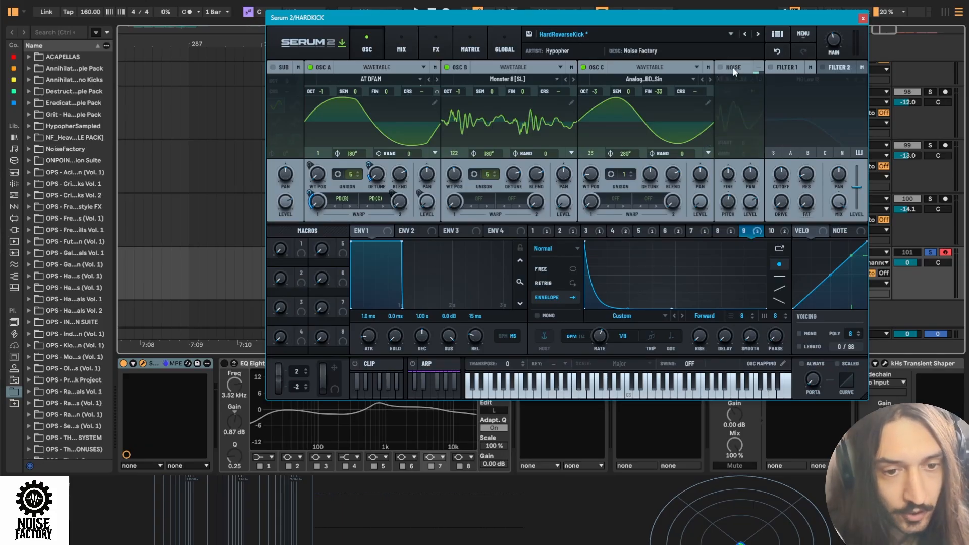
pyautogui.click(733, 69)
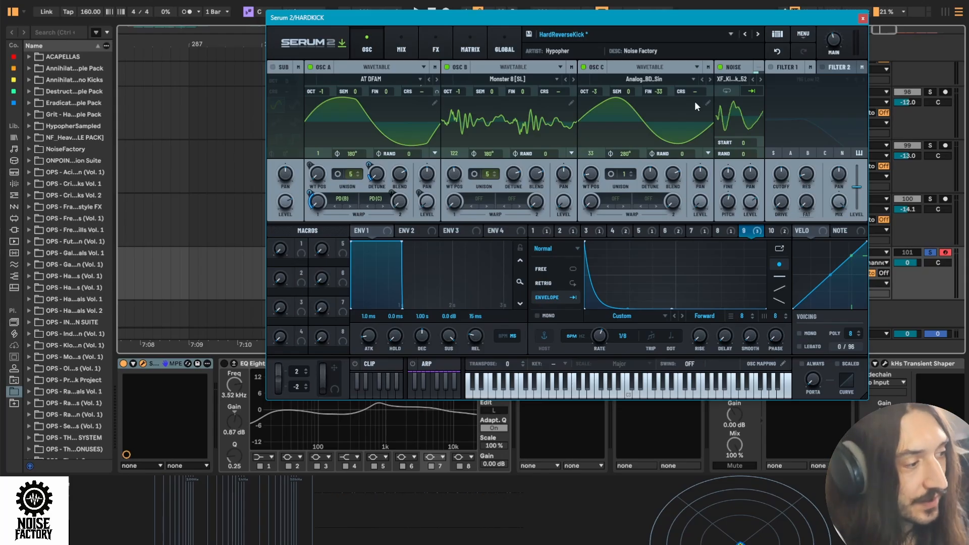
pyautogui.click(435, 49)
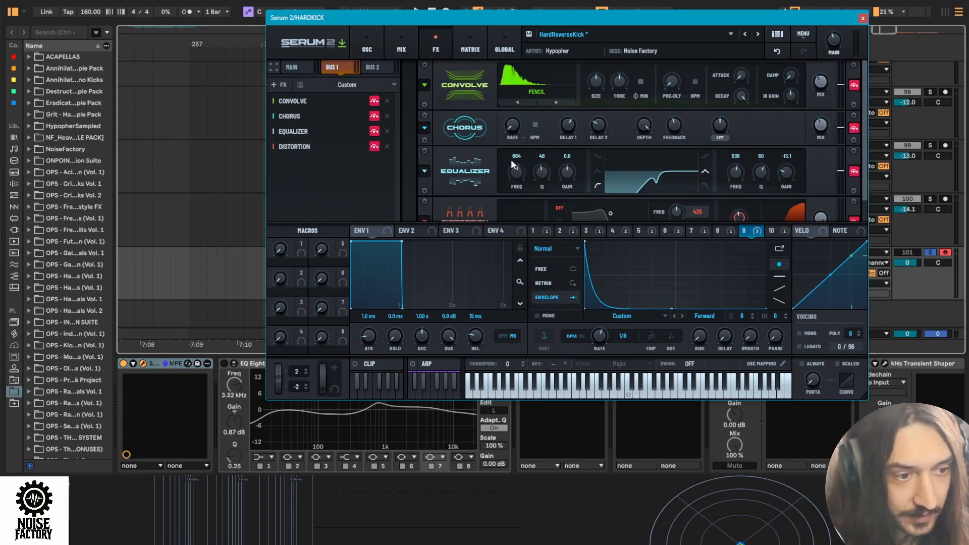
pyautogui.click(401, 47)
pyautogui.click(367, 46)
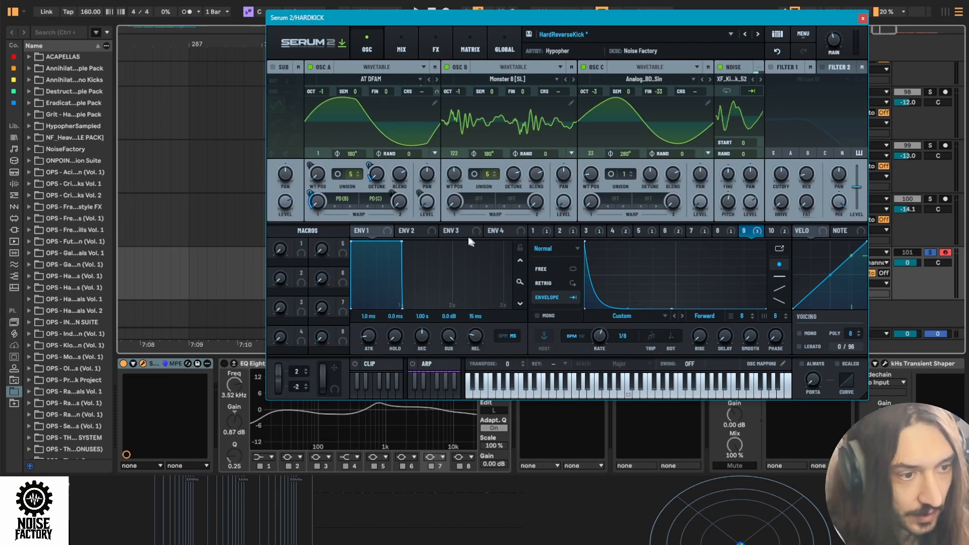
# - Check oscillator A's output routing and turn off the bypass on LFO 9's modulation of its Bus 1 send
pyautogui.click(434, 67)
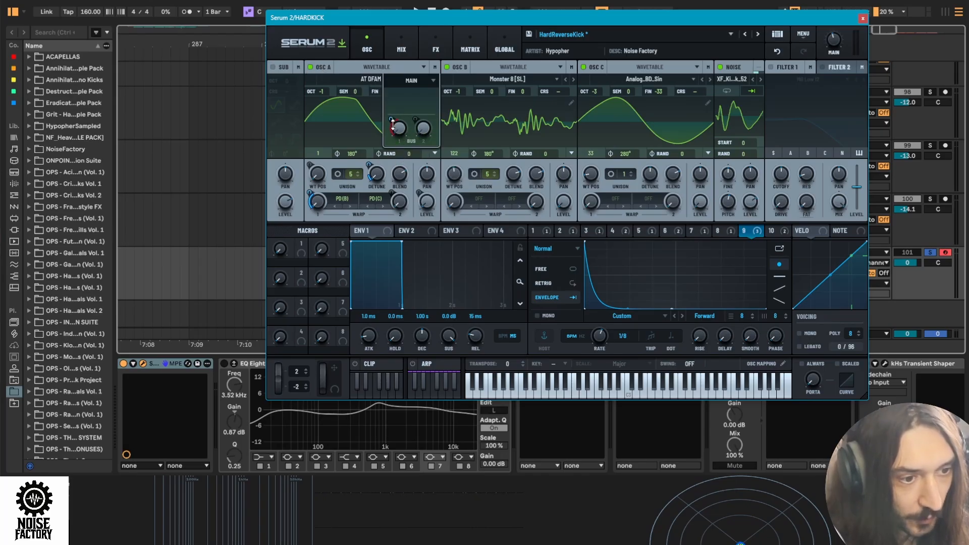
pyautogui.rightClick(748, 231)
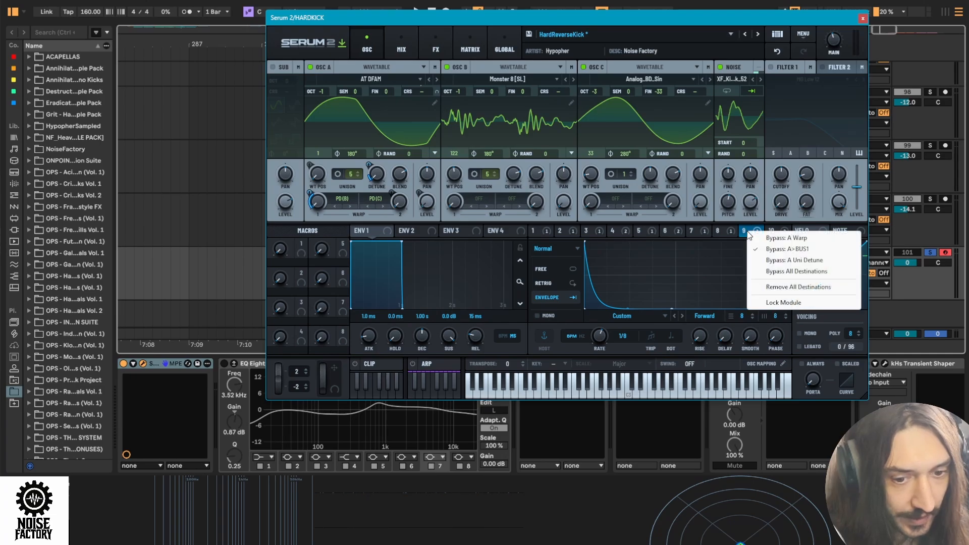
pyautogui.click(754, 247)
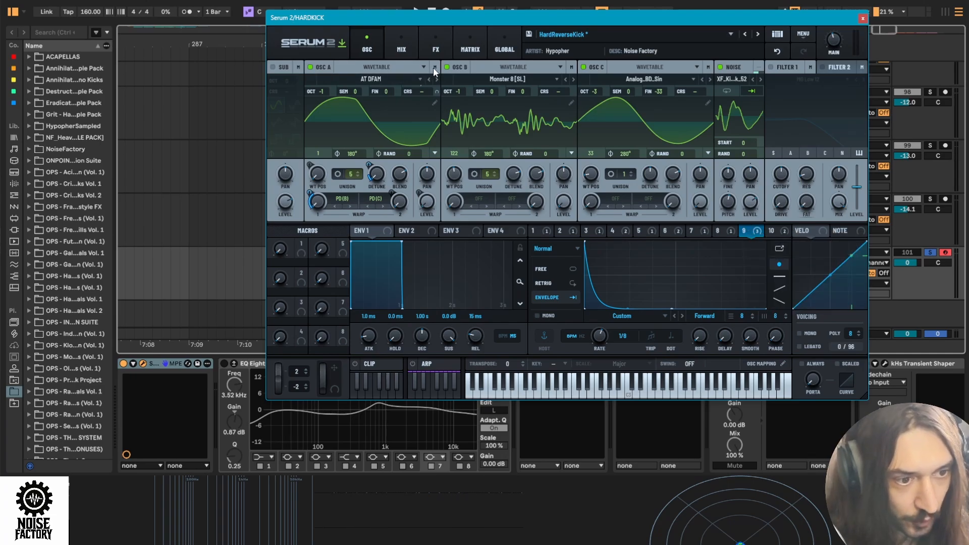
pyautogui.click(407, 64)
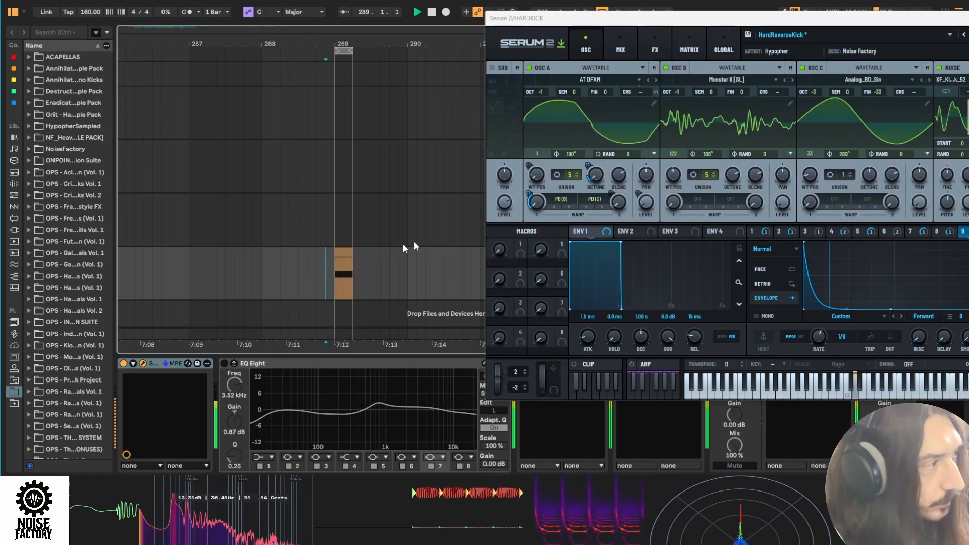
# - Enable the Convolve effect on Bus 1 and play the kick clip
pyautogui.moveTo(659, 18); pyautogui.dragTo(547, 14)
pyautogui.click(542, 46)
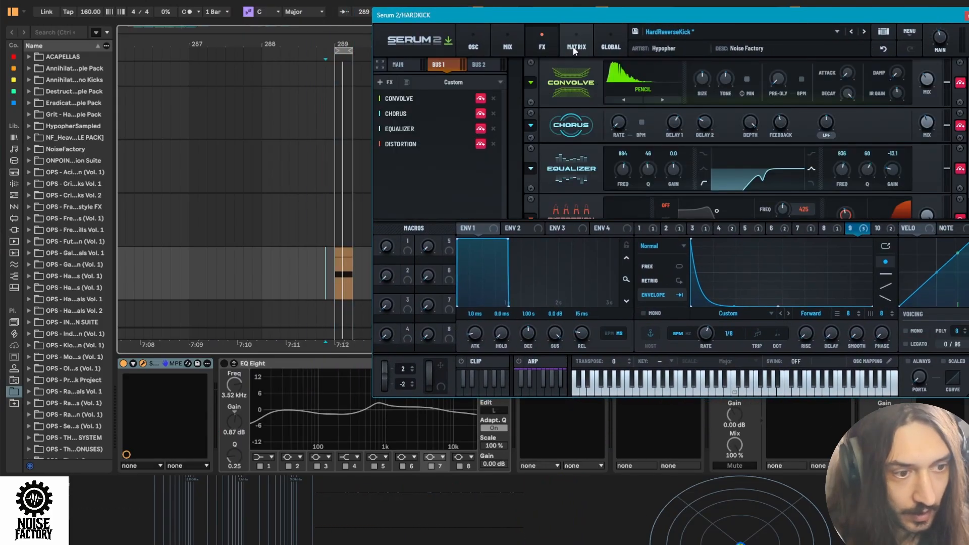
pyautogui.click(481, 98)
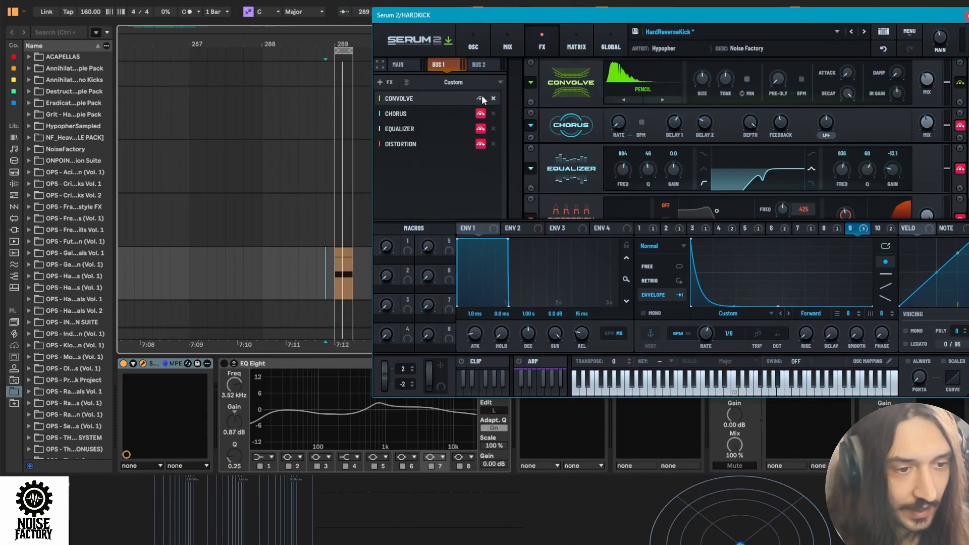
pyautogui.press('space')
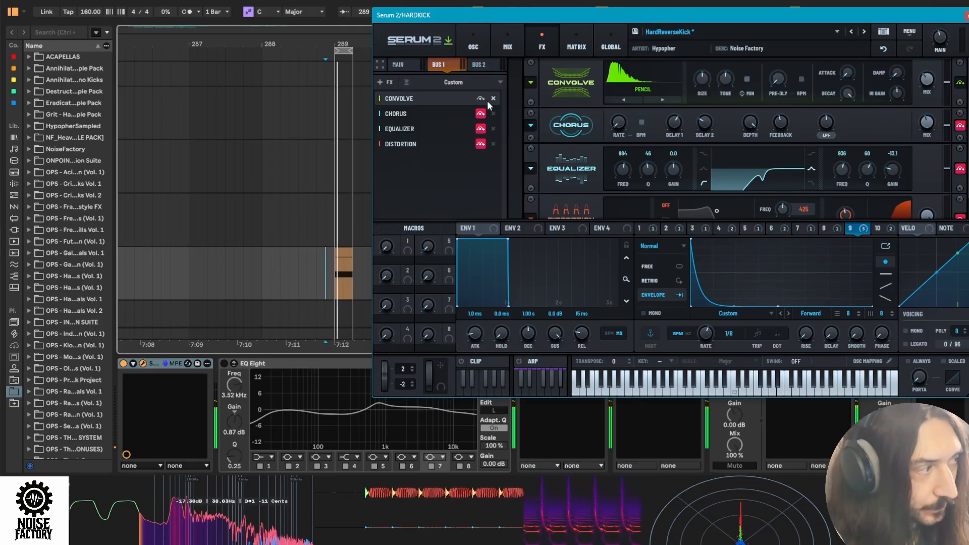
# - Enable the Chorus effect on Bus 1 and adjust its mix during playback
pyautogui.click(480, 113)
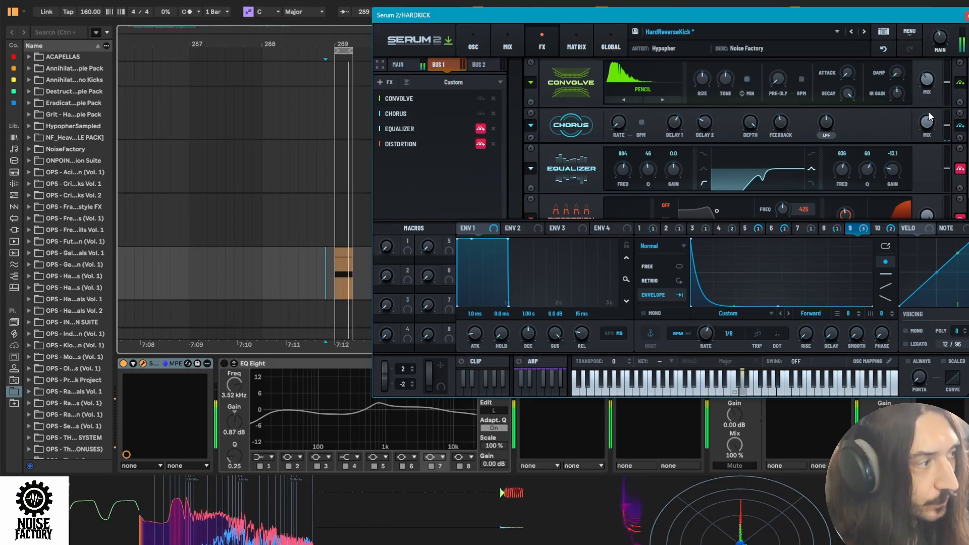
pyautogui.moveTo(924, 128)
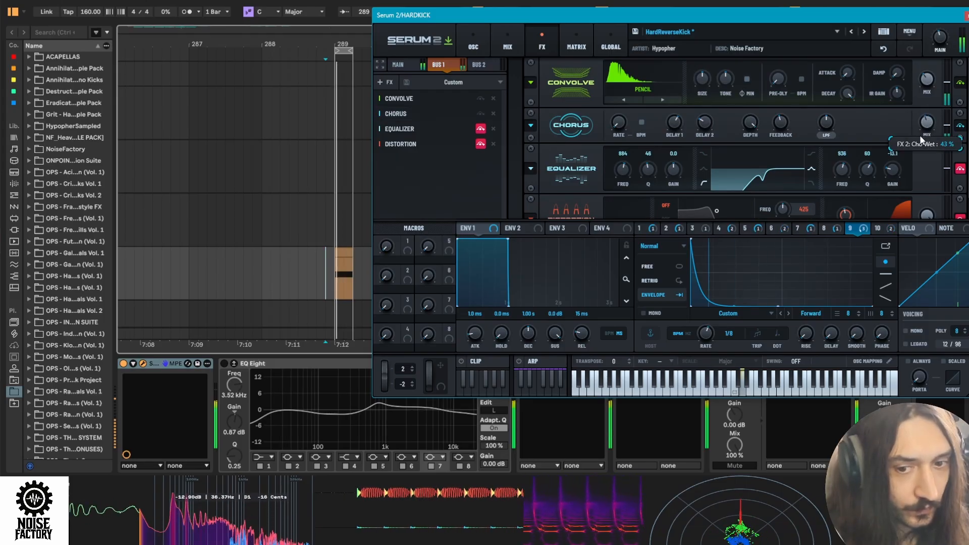
pyautogui.moveTo(921, 141); pyautogui.dragTo(915, 154)
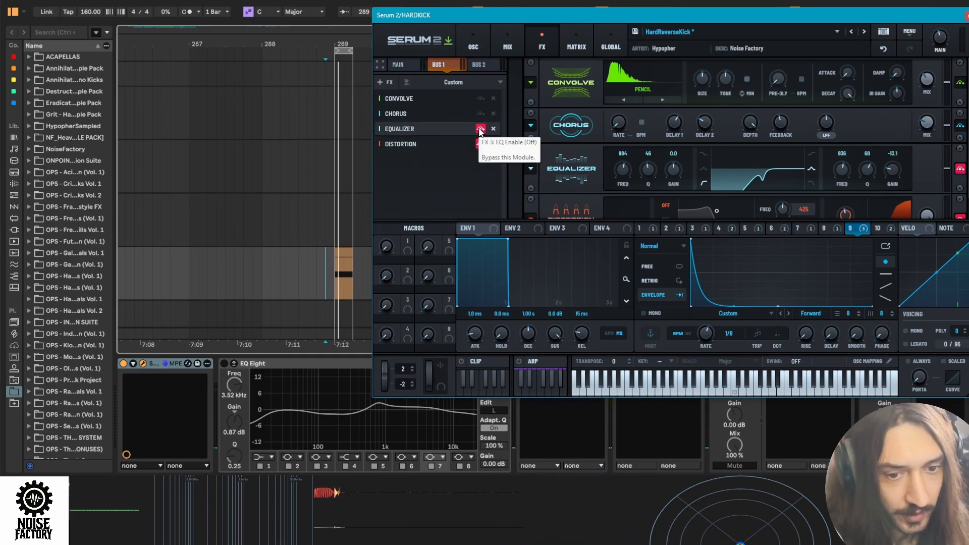
# - Enable the Equalizer on Bus 1 and set its high band gain to -9.7 dB
pyautogui.click(480, 129)
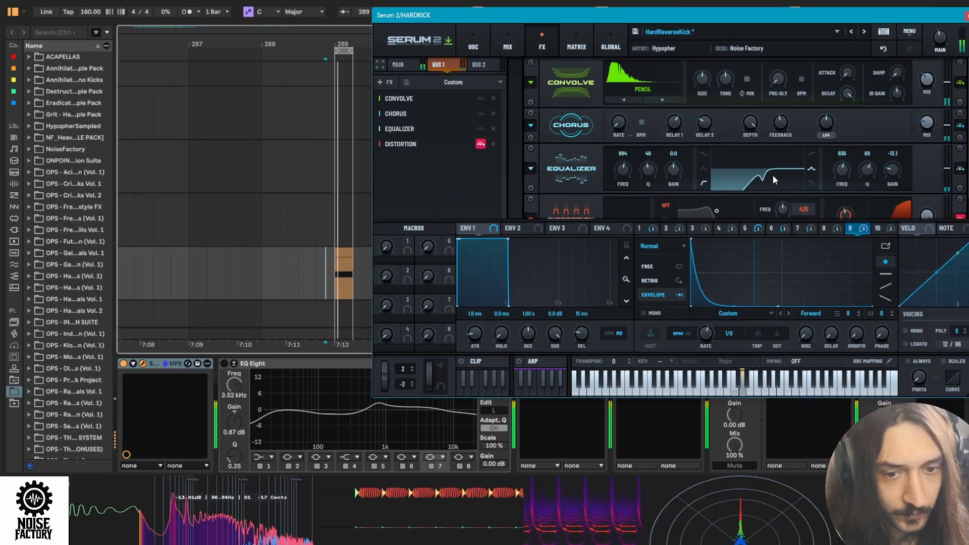
pyautogui.moveTo(894, 174)
pyautogui.mouseDown()
pyautogui.moveTo(904, 123)
pyautogui.moveTo(895, 168)
pyautogui.mouseUp()
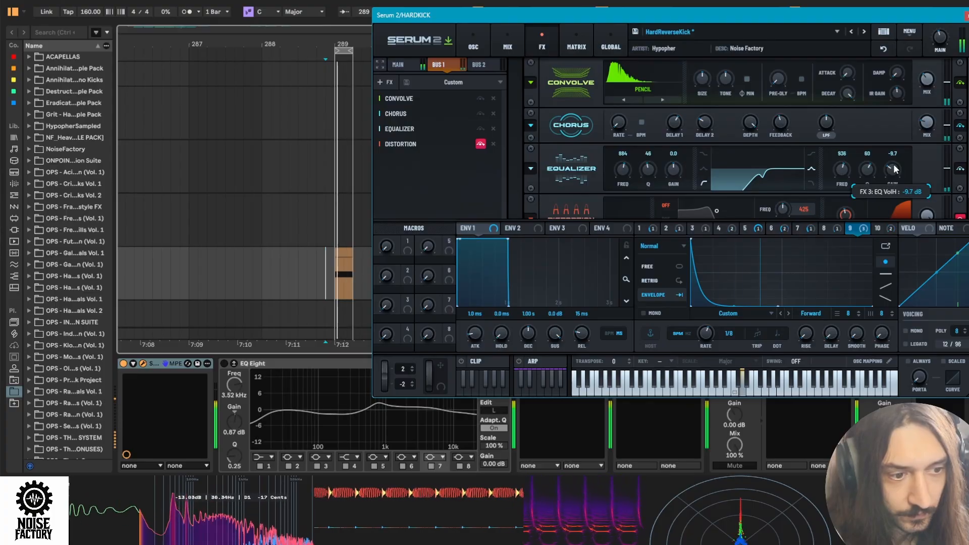
# - Enable the Distortion effect on Bus 1 and set its drive to 64%
pyautogui.click(400, 148)
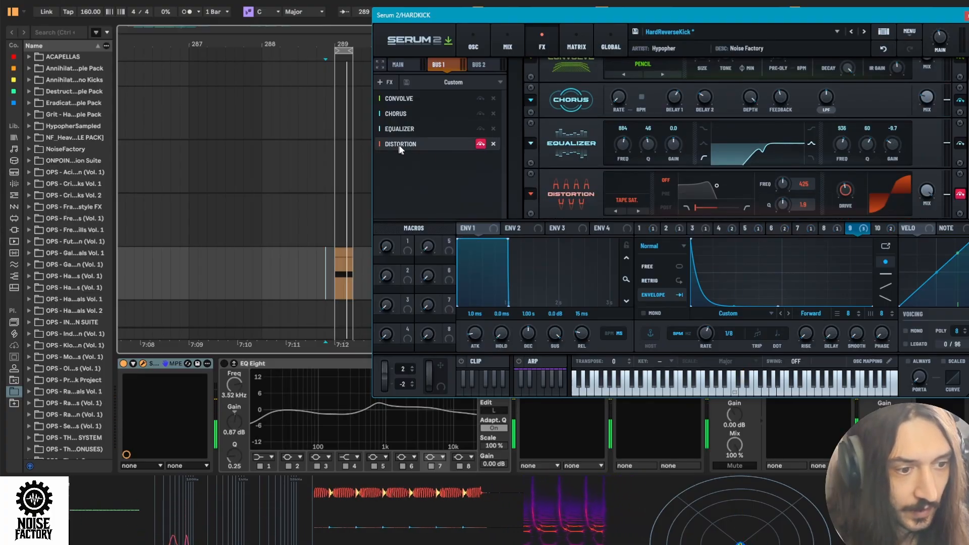
pyautogui.click(478, 144)
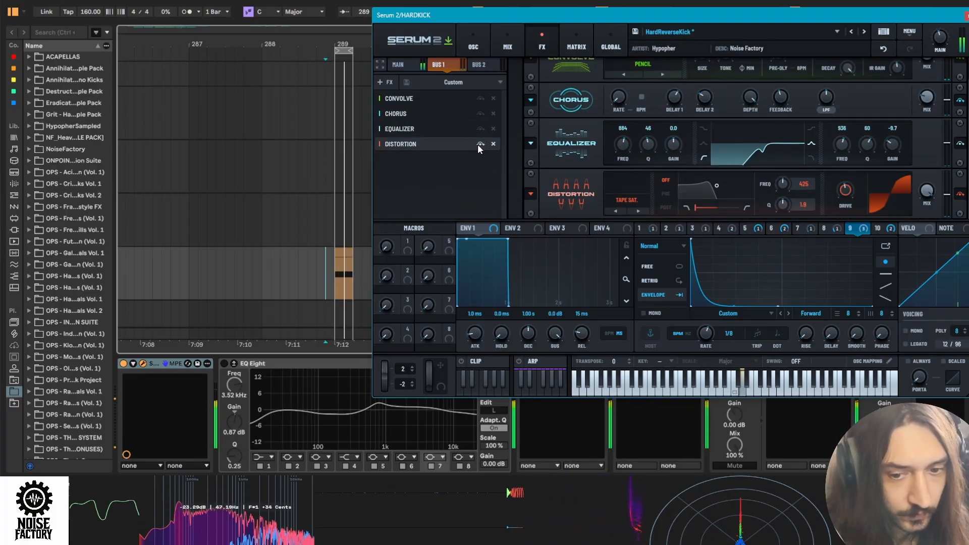
pyautogui.moveTo(848, 193); pyautogui.dragTo(854, 174)
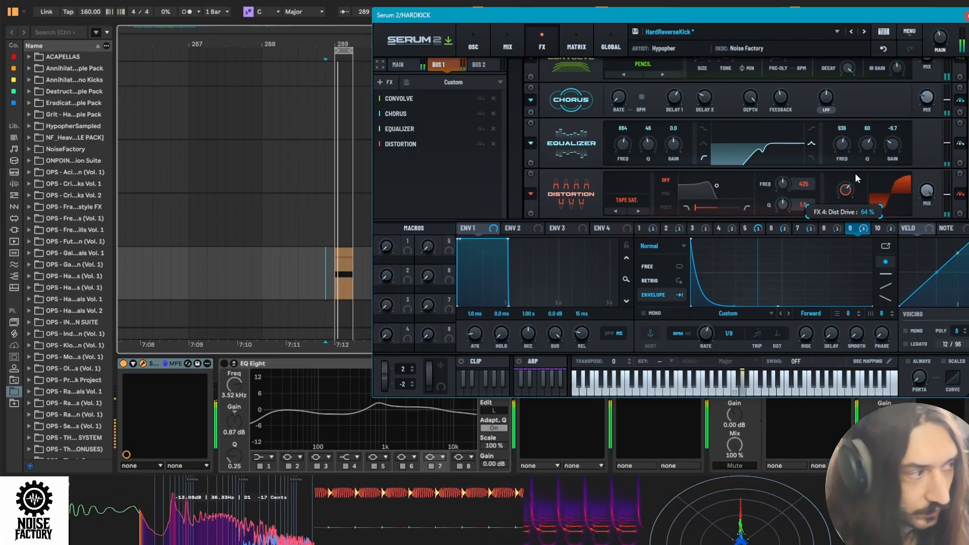
# - Return to the oscillator view and check LFO 10's curve and modulation destinations
pyautogui.click(473, 45)
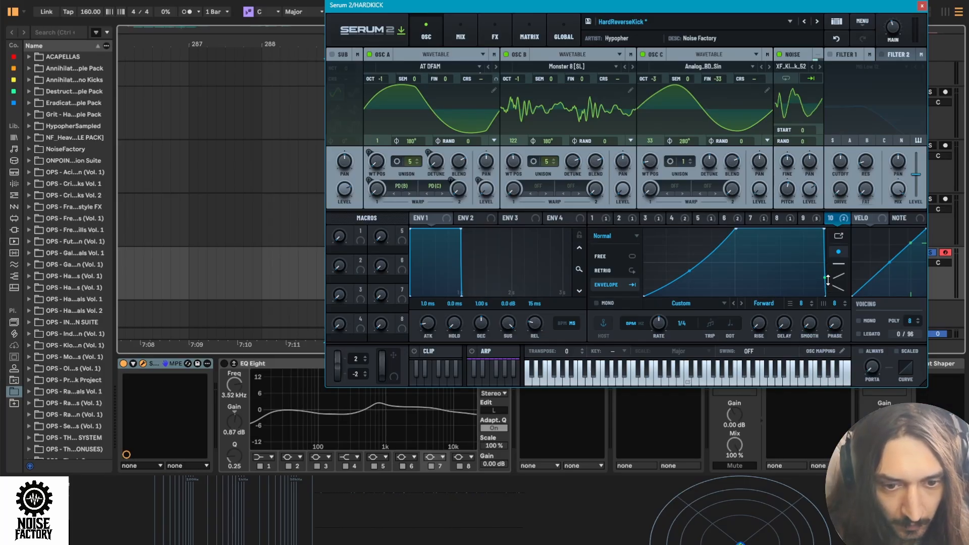
pyautogui.rightClick(837, 220)
pyautogui.click(828, 223)
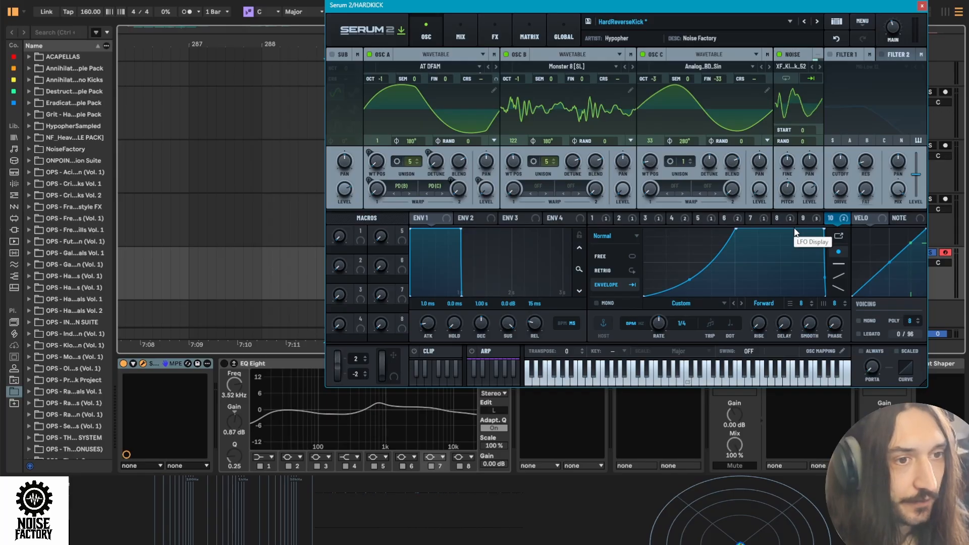
# - Open Bus 2's effects chain, enable its Filter and audition the patch
pyautogui.click(460, 31)
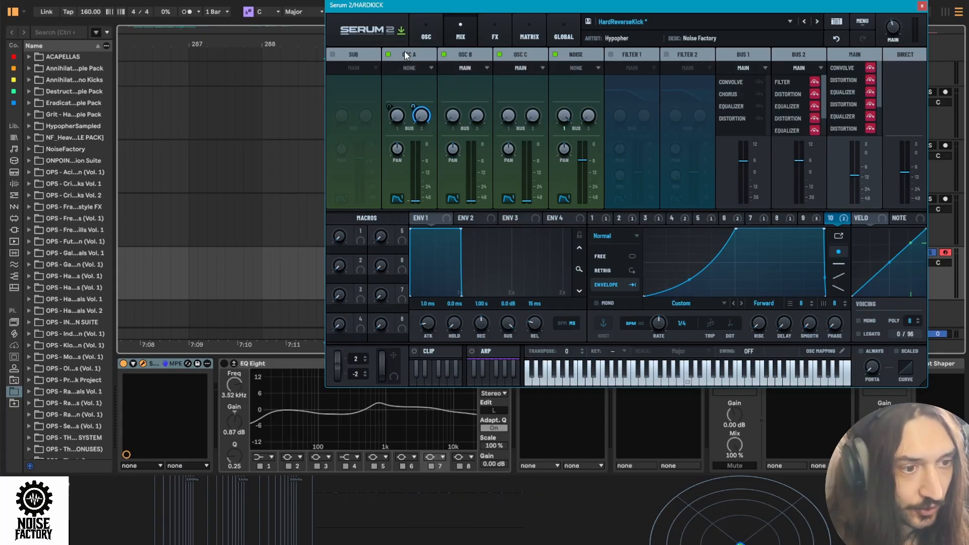
pyautogui.click(494, 35)
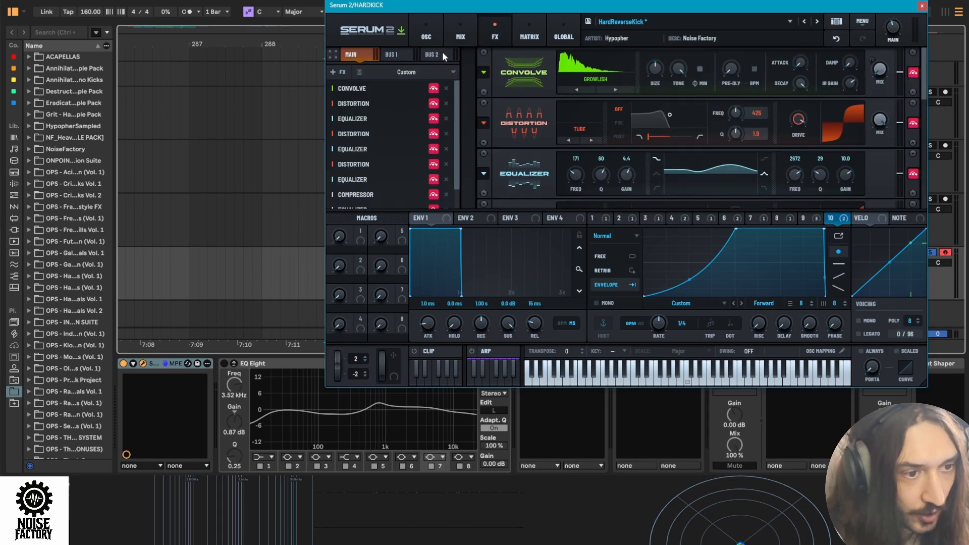
pyautogui.click(439, 54)
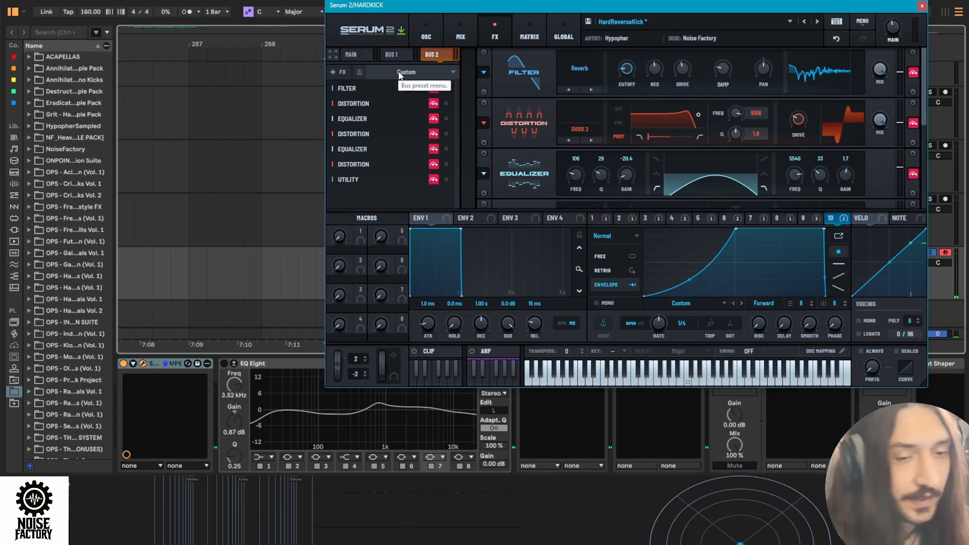
pyautogui.click(432, 89)
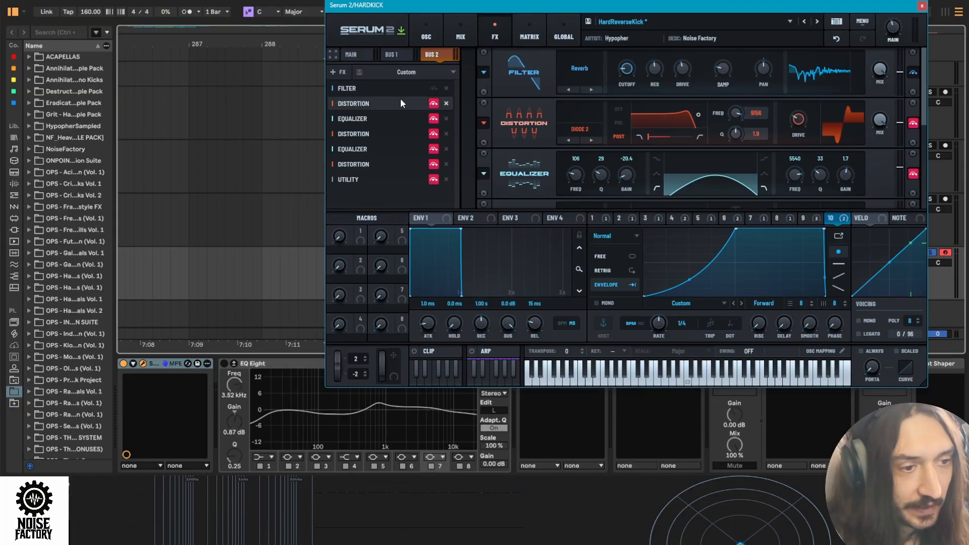
pyautogui.press('space')
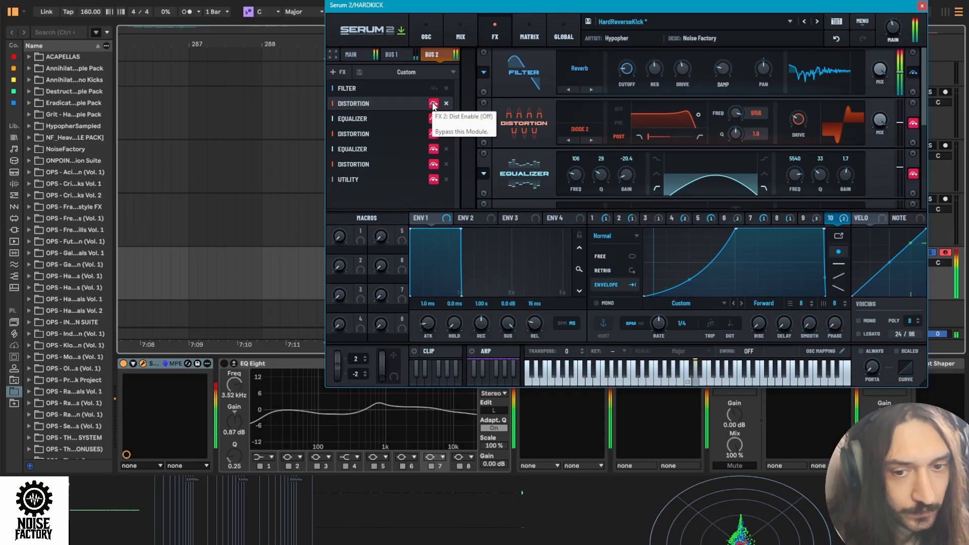
# - Enable the Diode 2 Distortion, the first Equalizer and the Softclip Distortion on Bus 2
pyautogui.click(433, 104)
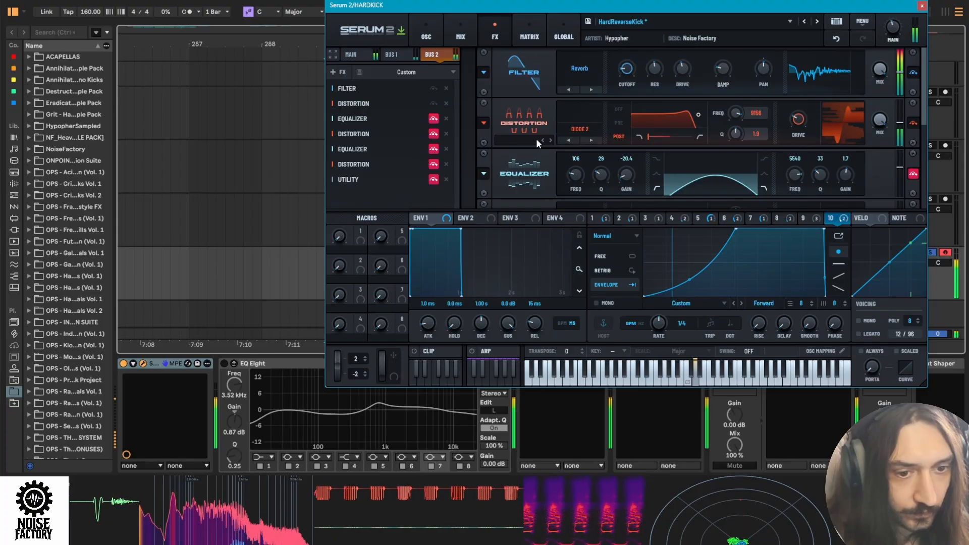
pyautogui.click(433, 120)
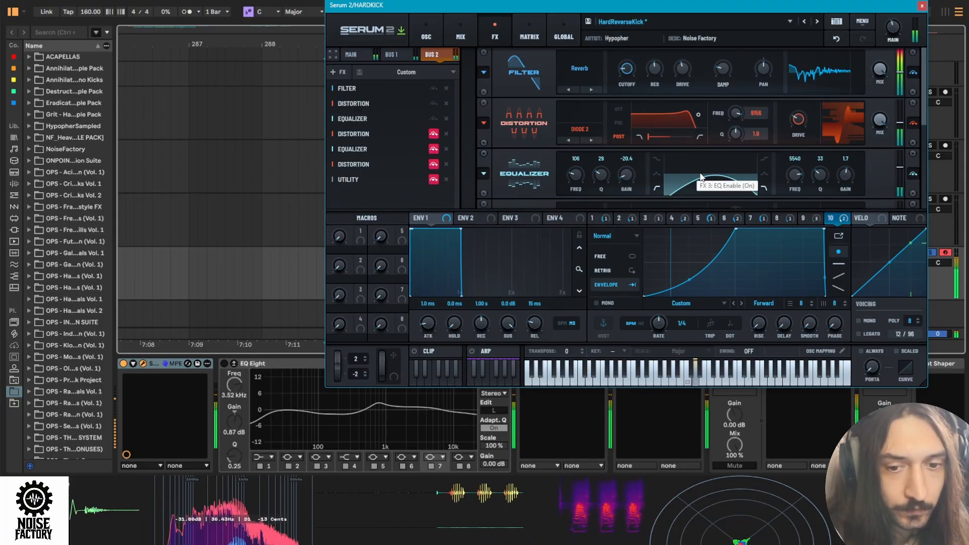
pyautogui.click(360, 134)
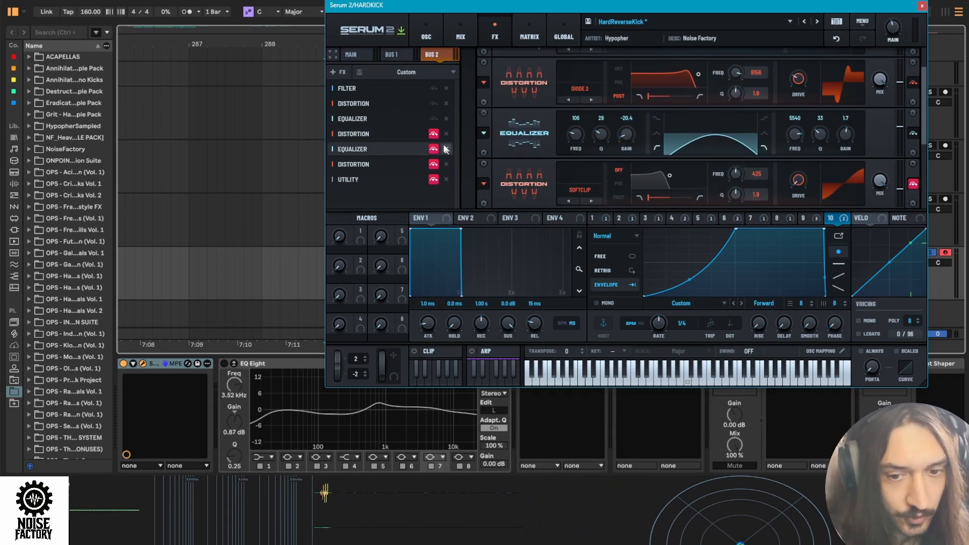
pyautogui.click(433, 134)
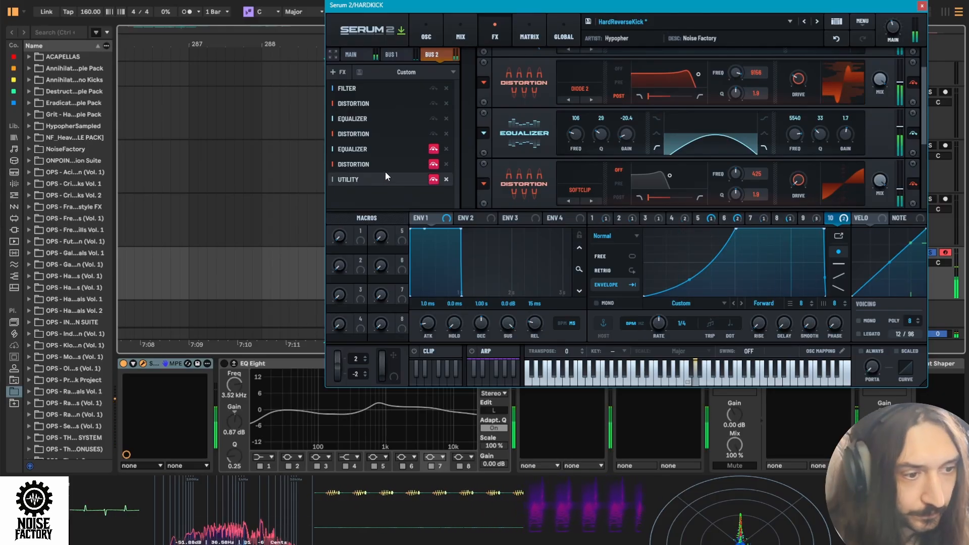
# - Enable the second Equalizer, the Soft Sat. Distortion and the Utility on Bus 2, adjusting the Soft Sat. drive
pyautogui.click(350, 150)
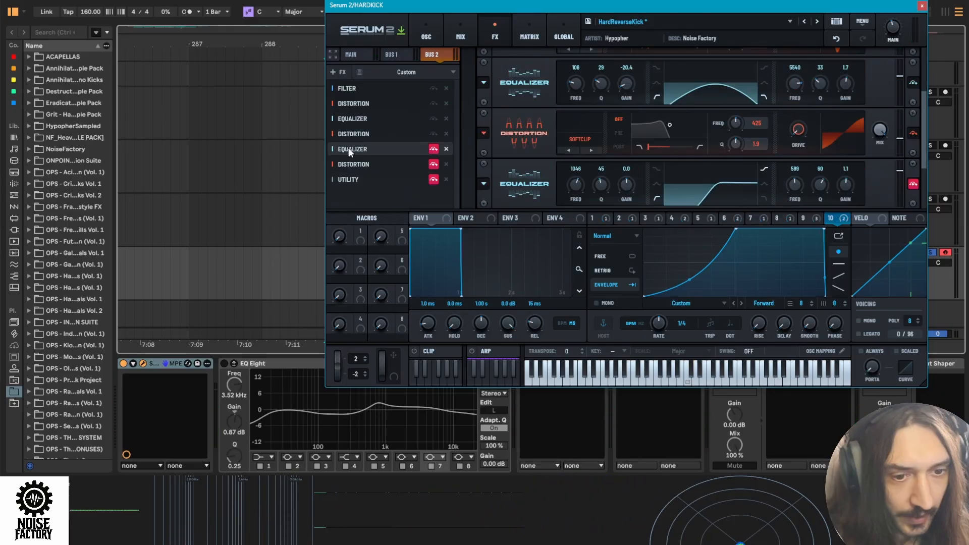
pyautogui.click(433, 149)
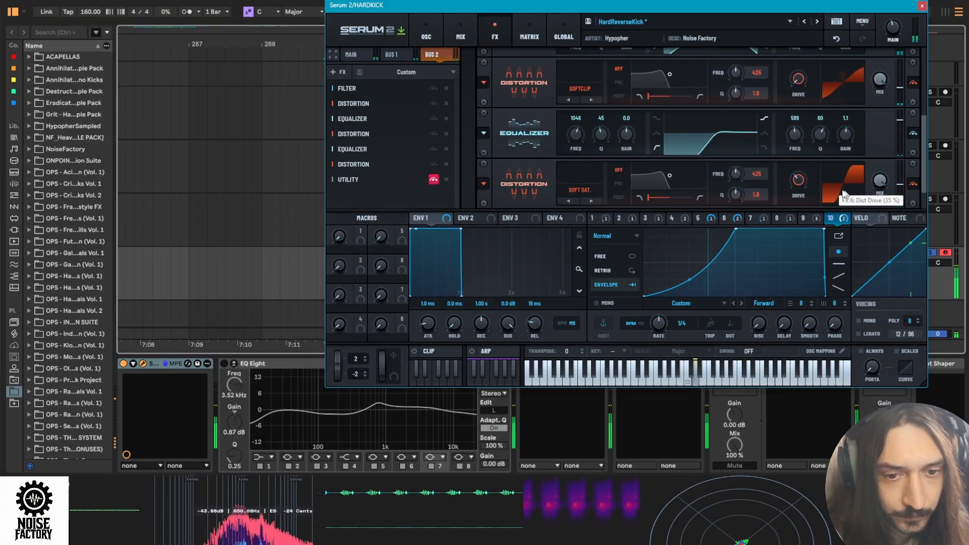
pyautogui.moveTo(798, 177)
pyautogui.mouseDown()
pyautogui.moveTo(808, 162)
pyautogui.moveTo(800, 167)
pyautogui.mouseUp()
pyautogui.scroll(-1, 801, 166)
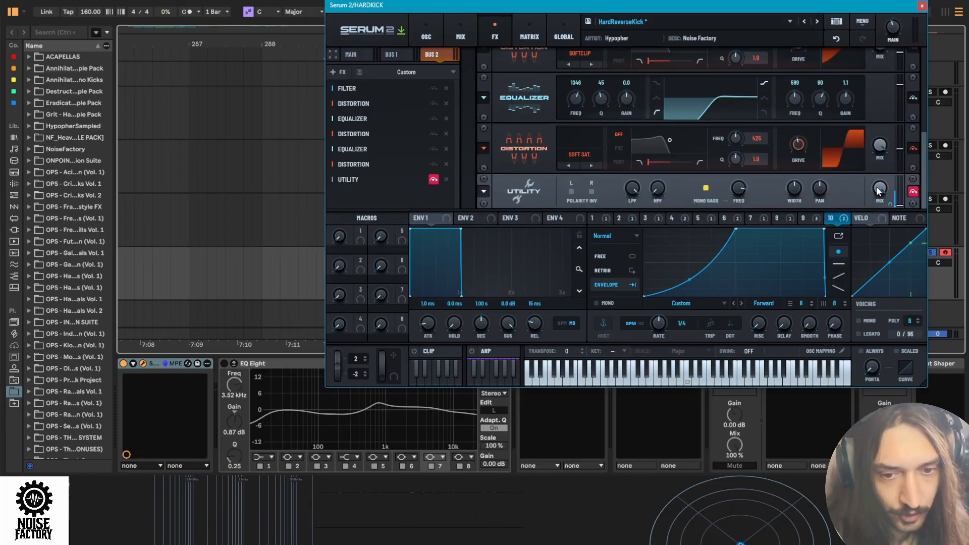
pyautogui.click(434, 180)
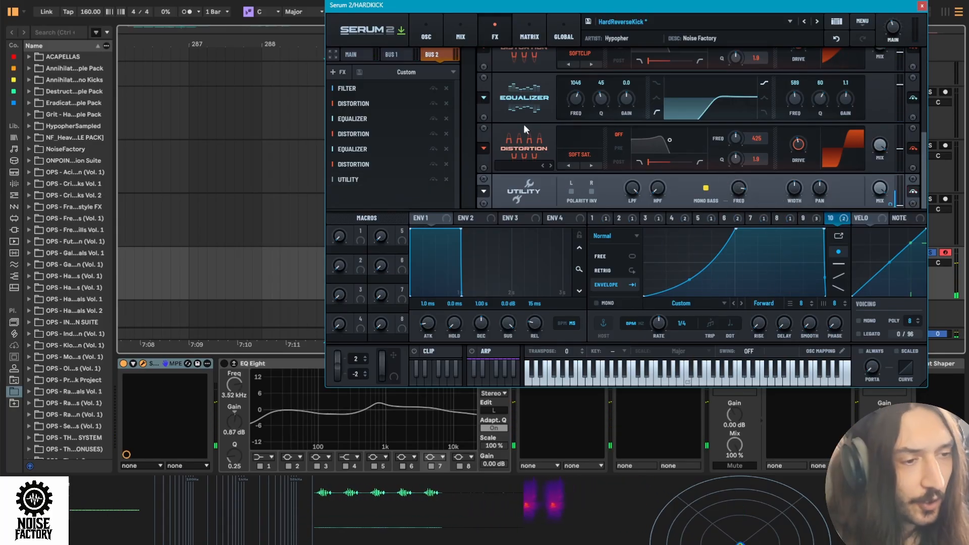
# - Add a Hyper/Dimension effect to Bus 2 and adjust its Hyper rate and mix during playback
pyautogui.click(336, 72)
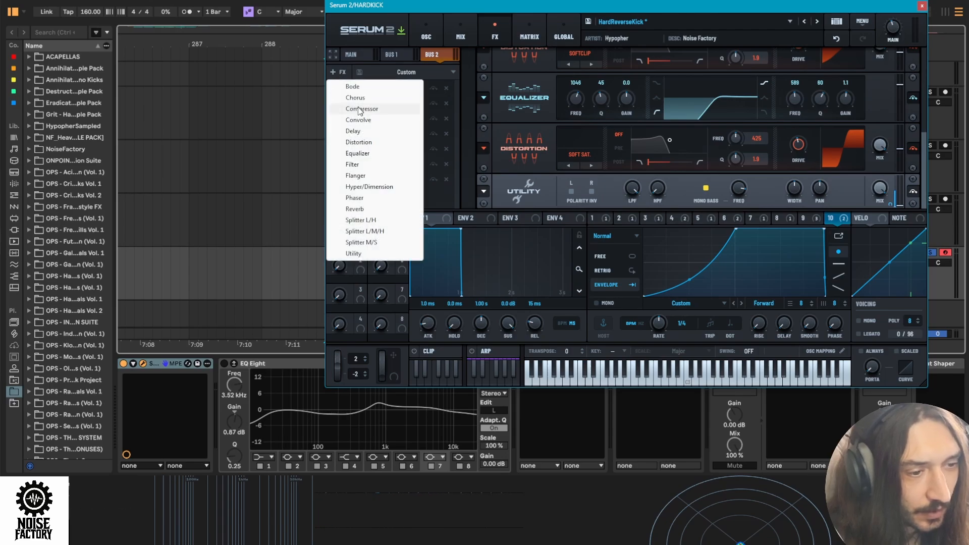
pyautogui.click(369, 187)
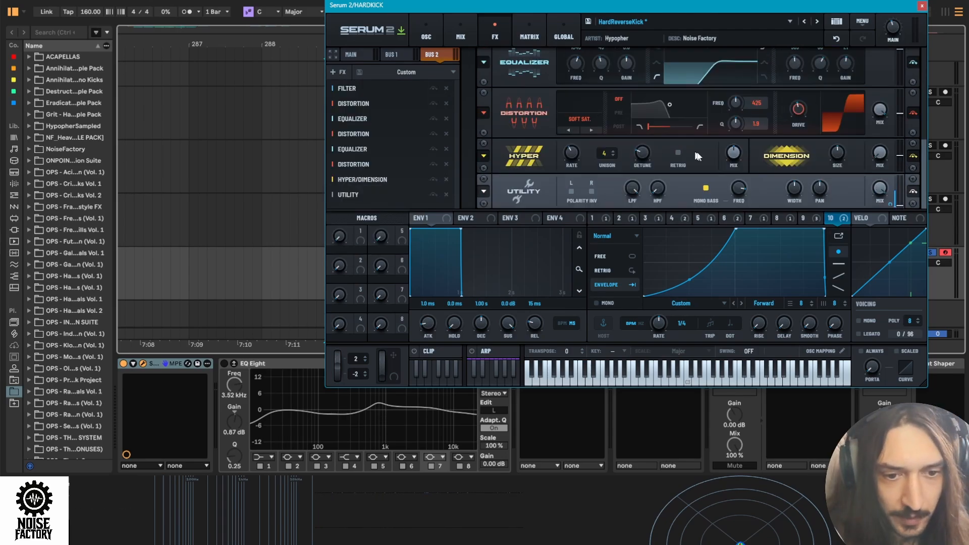
pyautogui.moveTo(571, 152); pyautogui.dragTo(556, 190)
pyautogui.moveTo(732, 151)
pyautogui.mouseDown()
pyautogui.moveTo(717, 172)
pyautogui.moveTo(722, 163)
pyautogui.mouseUp()
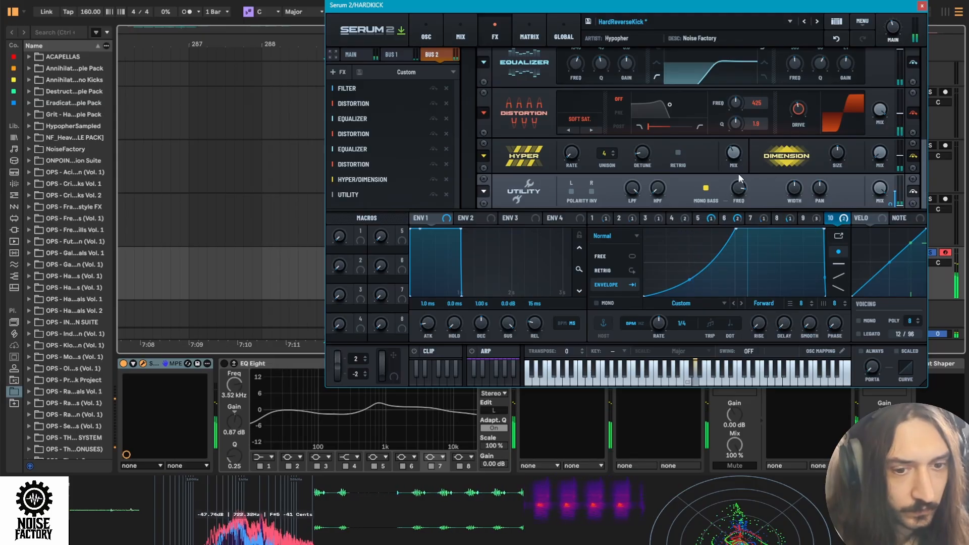
pyautogui.moveTo(733, 159); pyautogui.dragTo(727, 170)
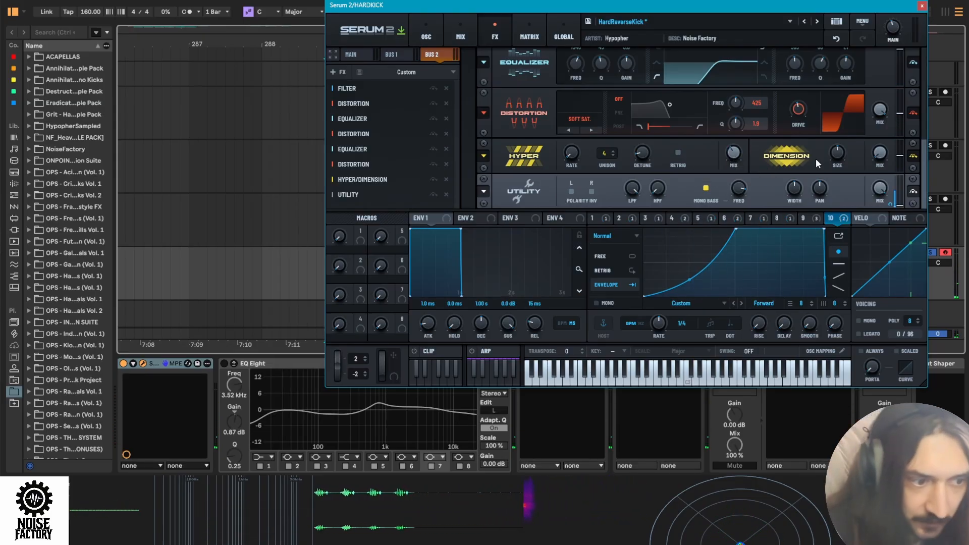
# - Route oscillator A's mixer output to Main and audition the combined patch
pyautogui.click(393, 54)
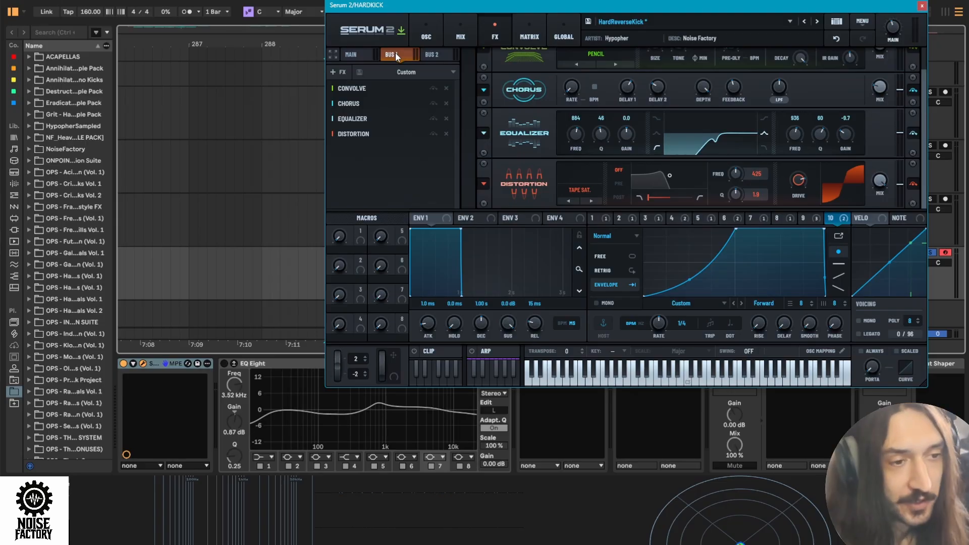
pyautogui.click(437, 52)
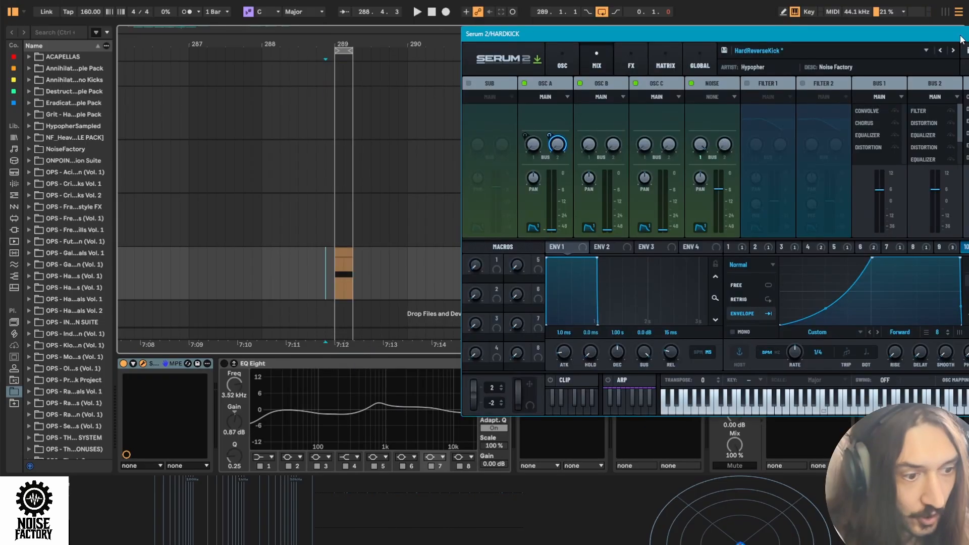
pyautogui.moveTo(960, 34); pyautogui.dragTo(953, 37)
pyautogui.click(310, 268)
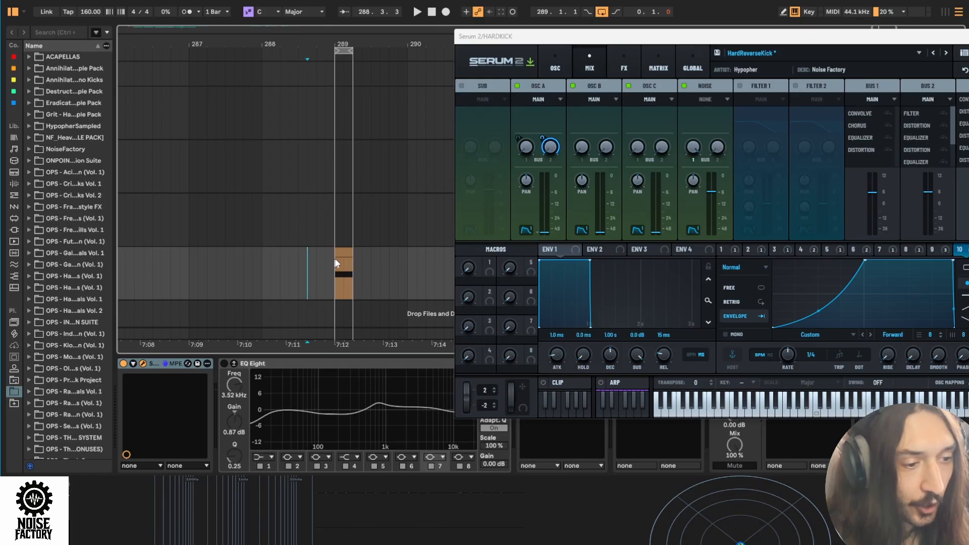
pyautogui.press('space')
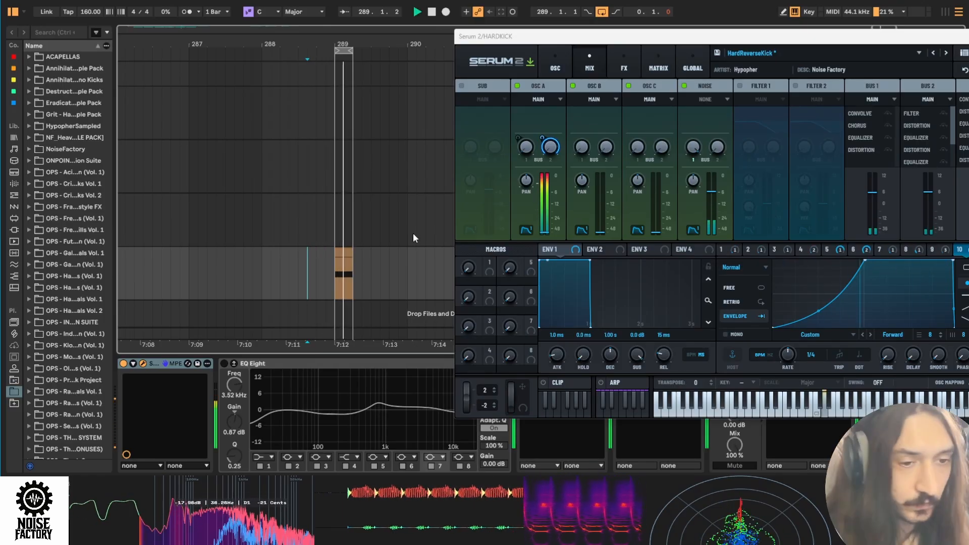
pyautogui.press('space')
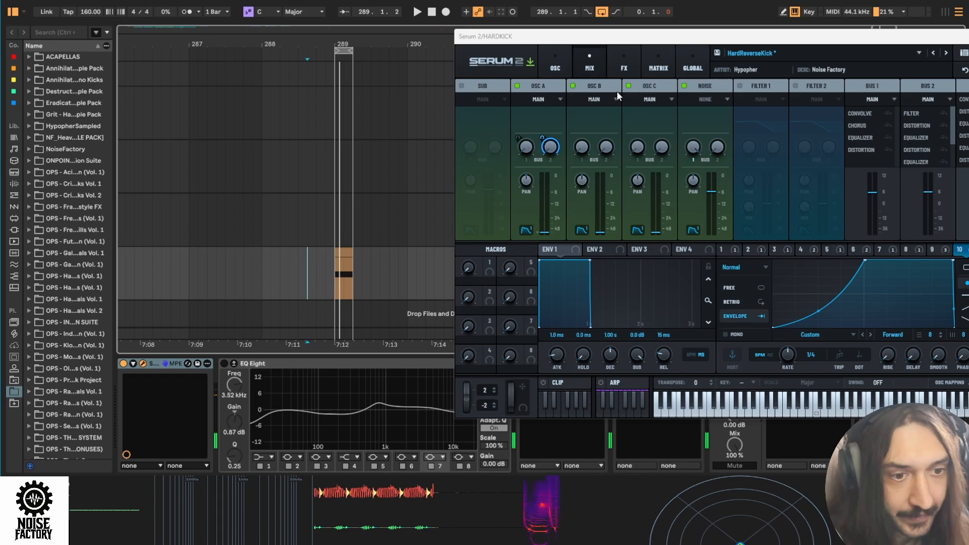
# - Reactivate LFO 8's modulation of the Main chain's Convolve wet level, then enable Convolve and audition it
pyautogui.click(624, 65)
pyautogui.moveTo(664, 38); pyautogui.dragTo(479, 4)
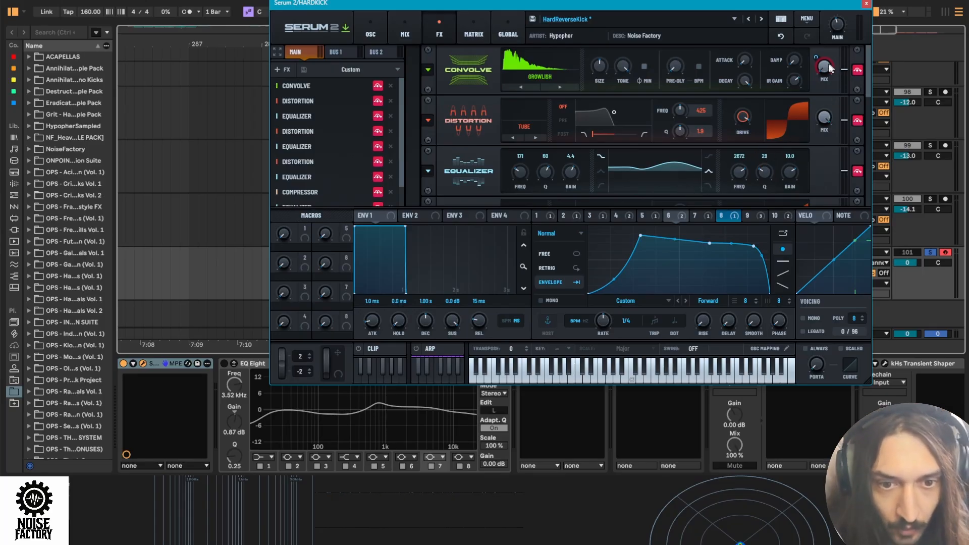
pyautogui.rightClick(729, 217)
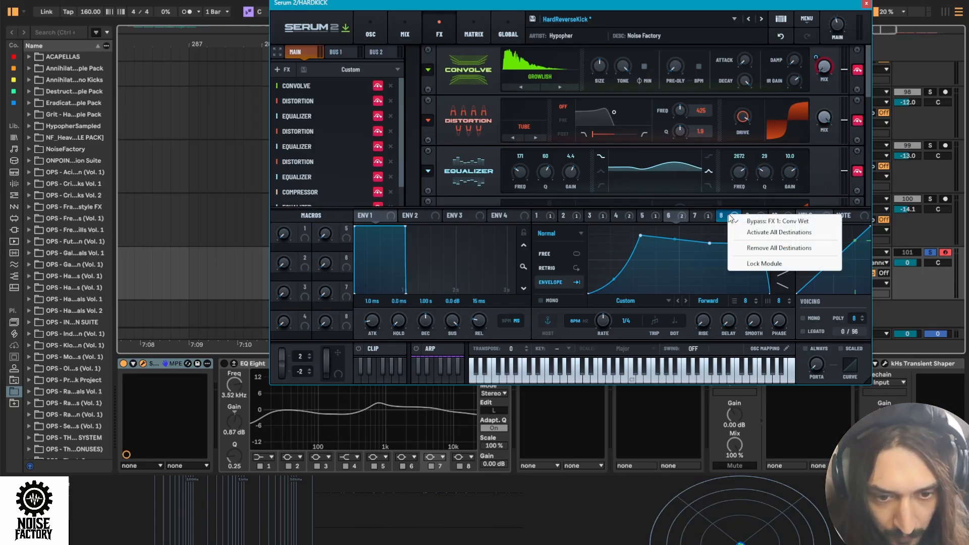
pyautogui.click(766, 222)
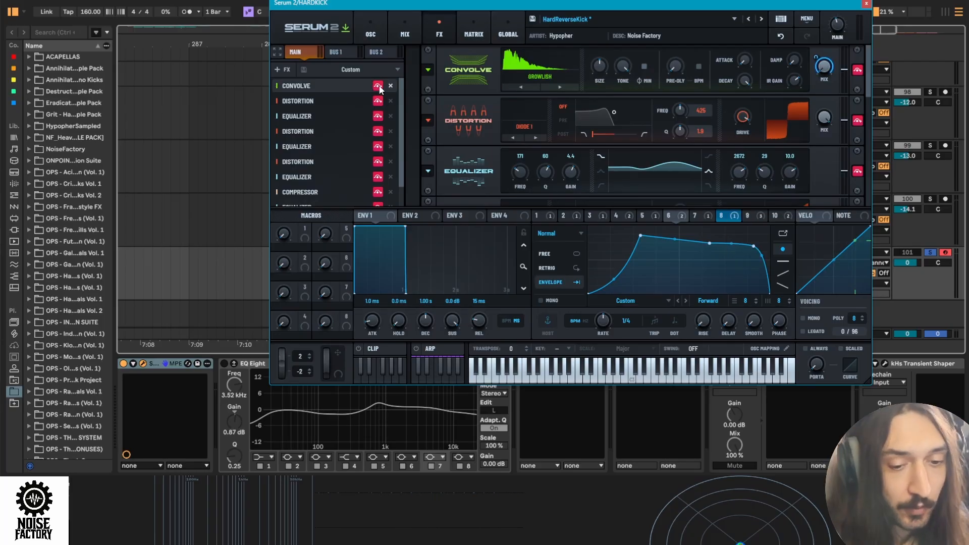
pyautogui.press('space')
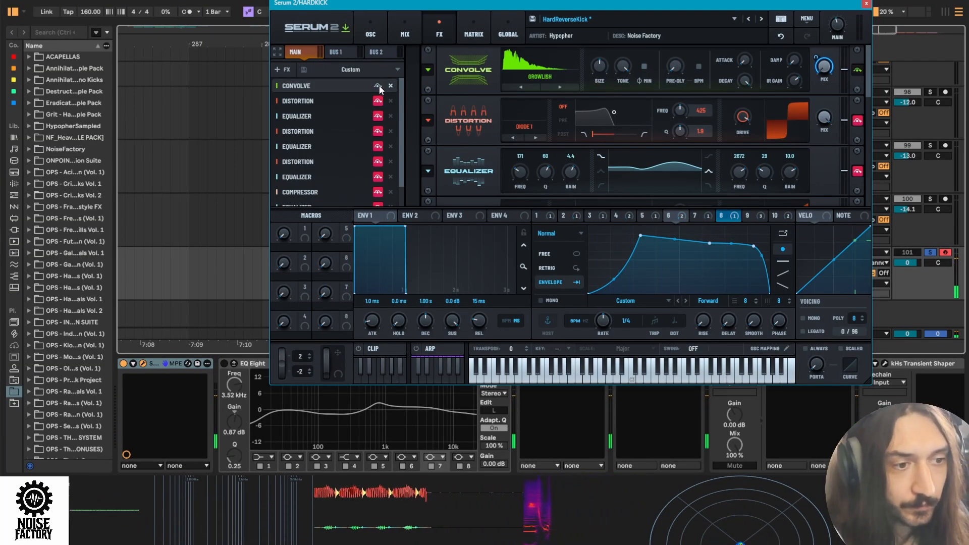
pyautogui.click(380, 85)
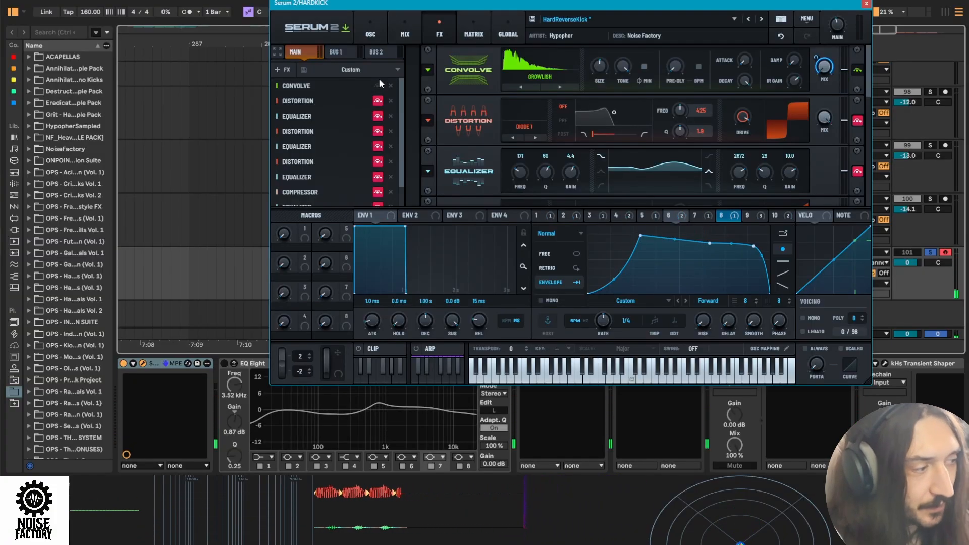
# - Enable the Diode 1 Distortion and the first Equalizer in the Main effects chain and audition them
pyautogui.scroll(-1, 576, 100)
pyautogui.scroll(1, 576, 100)
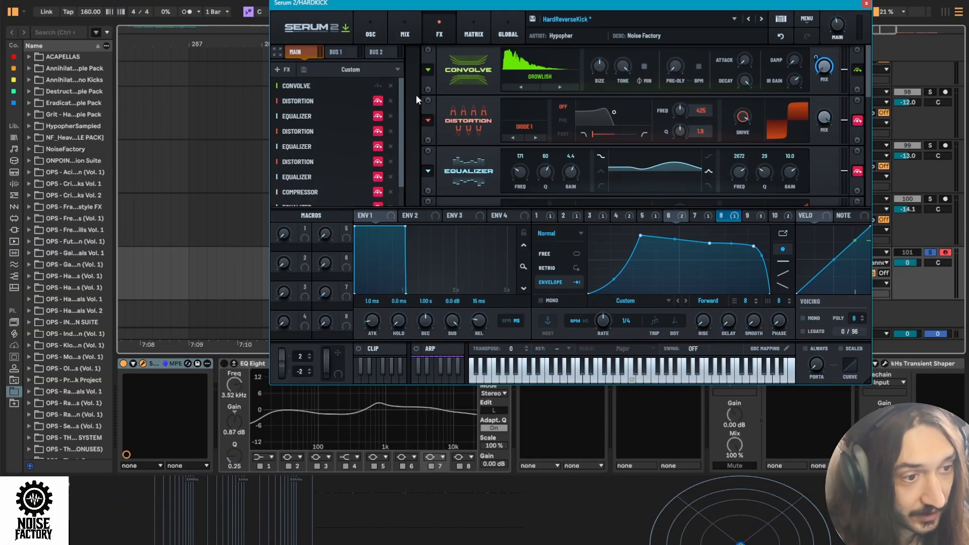
pyautogui.click(378, 100)
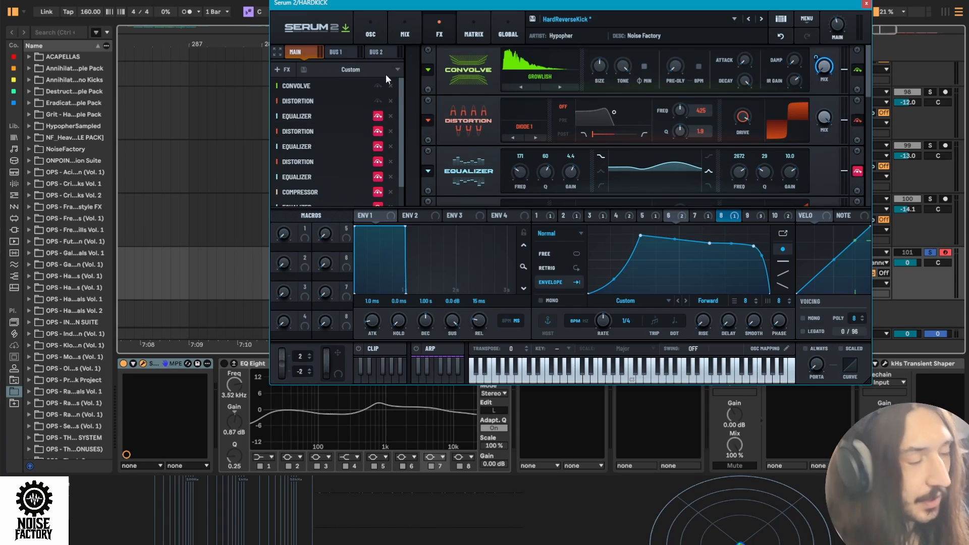
pyautogui.press('space')
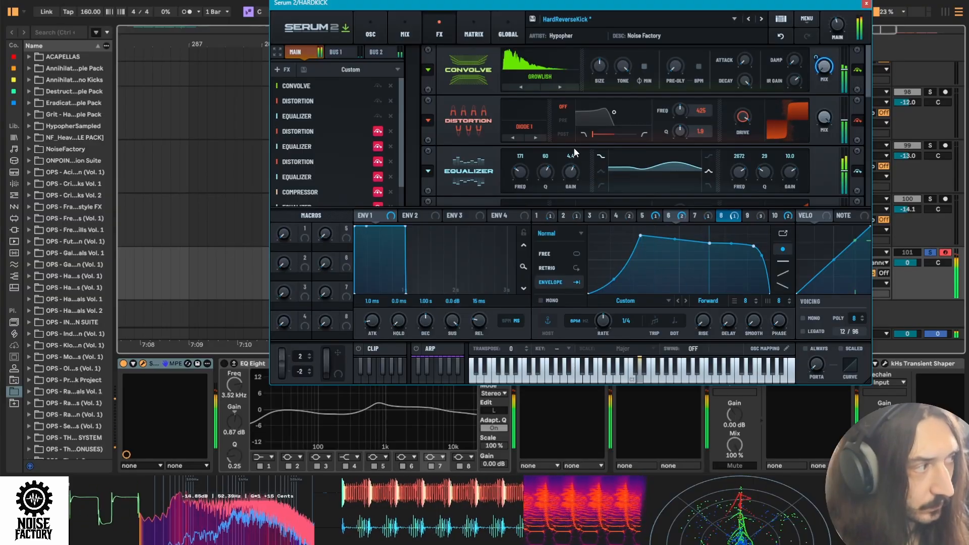
# - Enable the Zero-Square Distortion in the Main effects chain and check LFO 6's modulation of its mix
pyautogui.scroll(-2, 305, 109)
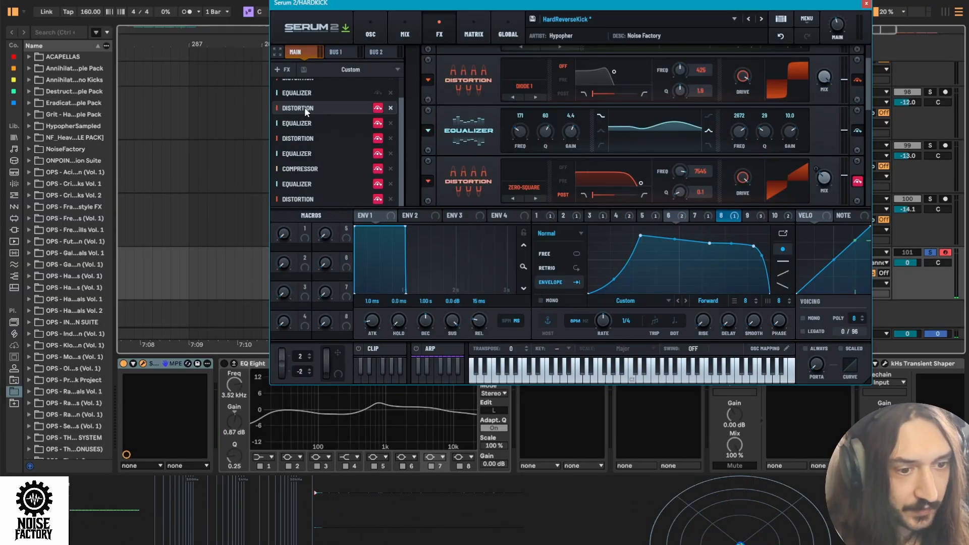
pyautogui.click(378, 109)
pyautogui.scroll(-2, 479, 122)
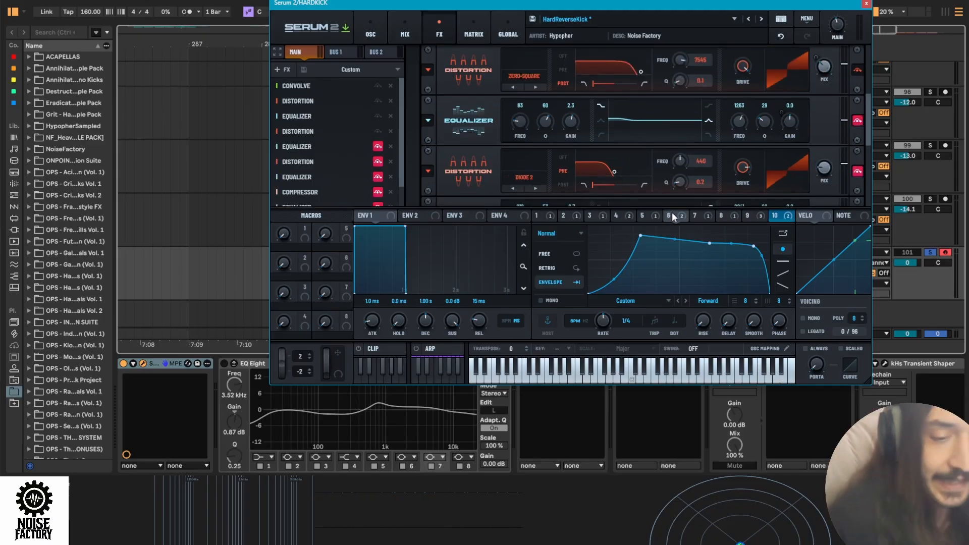
pyautogui.click(671, 215)
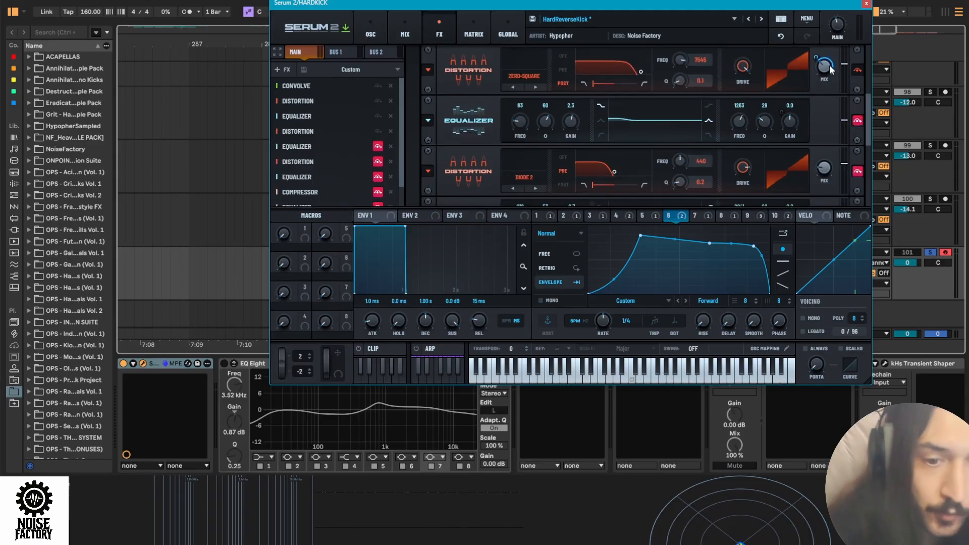
pyautogui.moveTo(828, 70)
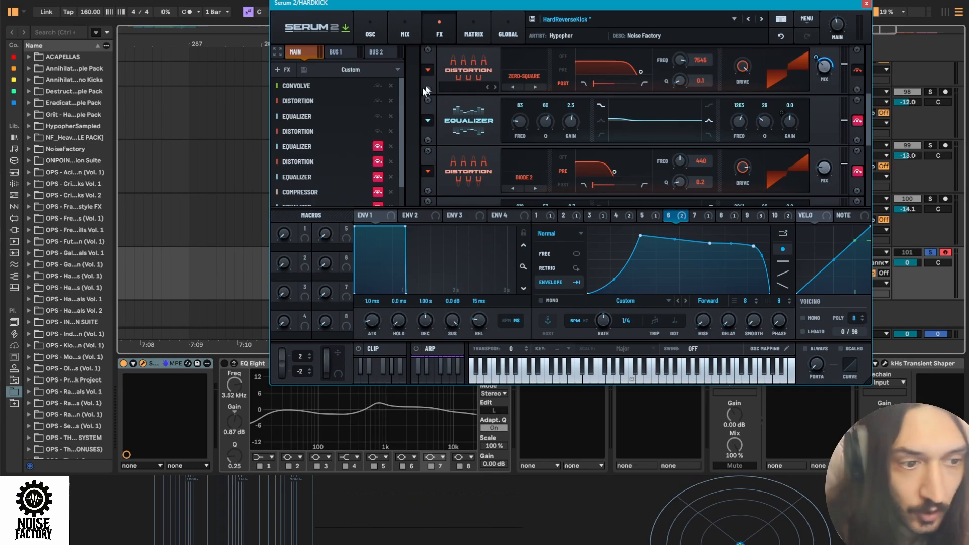
pyautogui.press('s')
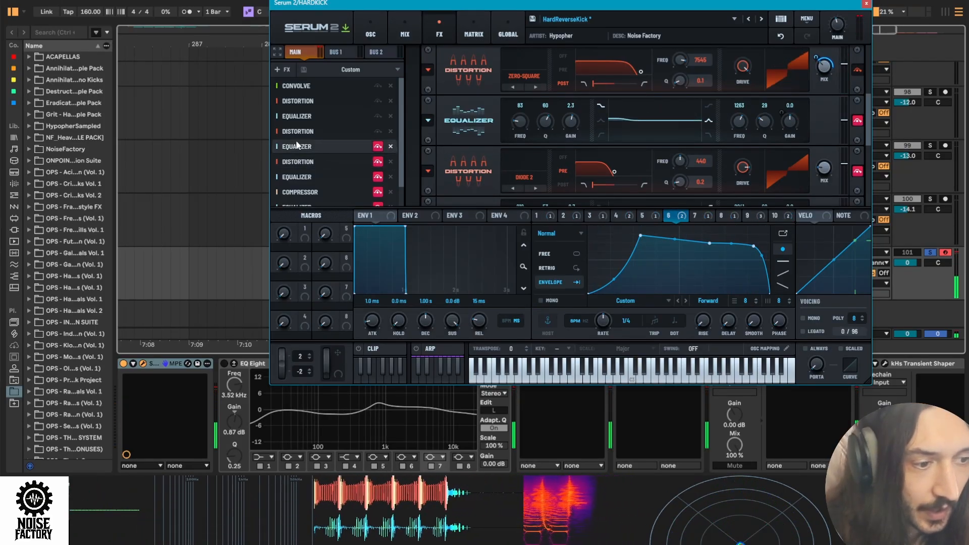
# - Enable the Equalizer after the Zero-Square Distortion and the Diode 2 Distortion in the Main effects chain, auditioning the patch
pyautogui.click(377, 146)
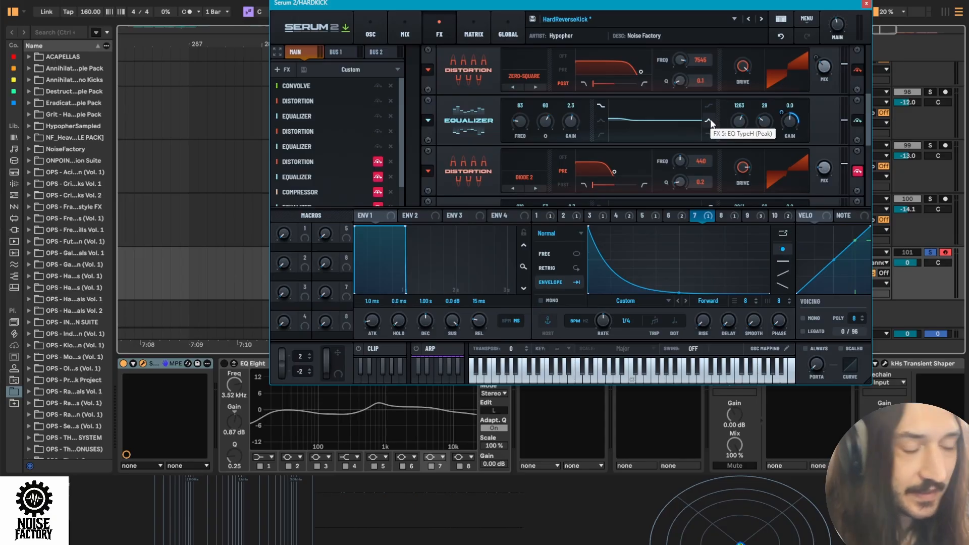
pyautogui.press('space')
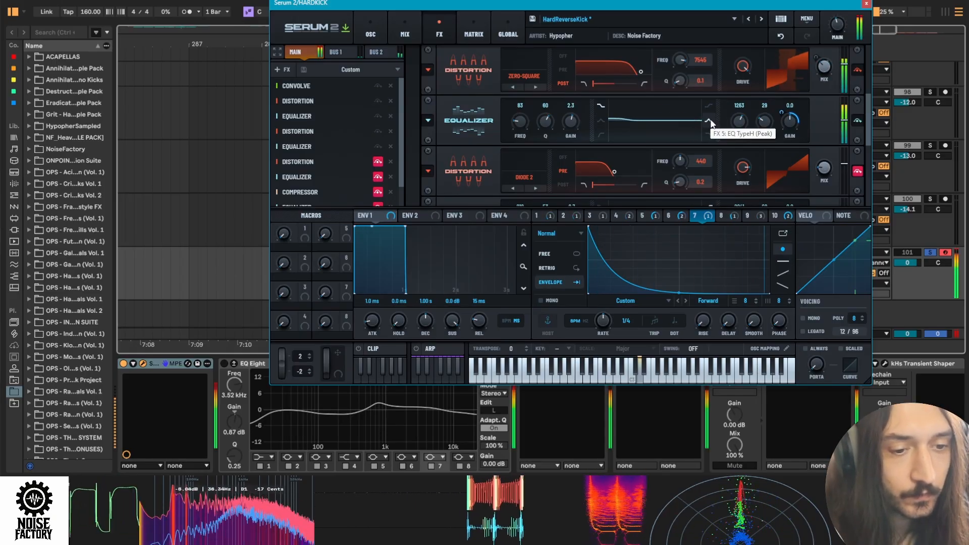
pyautogui.click(377, 162)
pyautogui.scroll(-1, 606, 166)
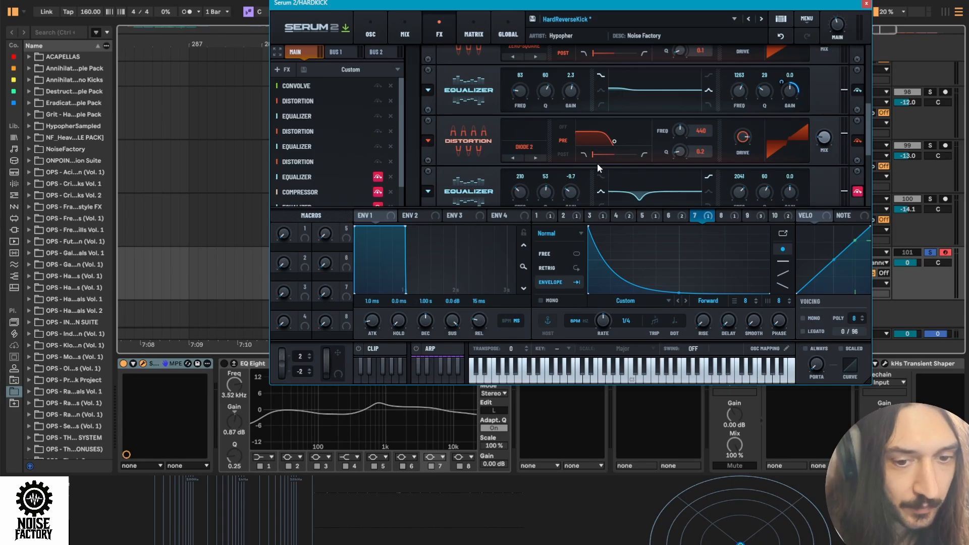
pyautogui.scroll(-1, 594, 162)
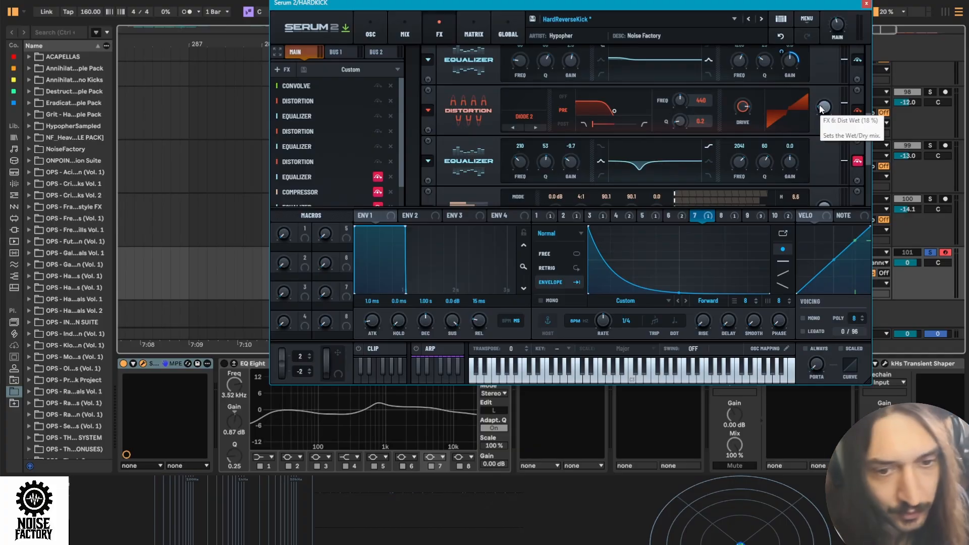
# - Enable the Equalizer following the Diode 2 Distortion and the multiband Compressor in the Main effects chain and audition them
pyautogui.click(469, 160)
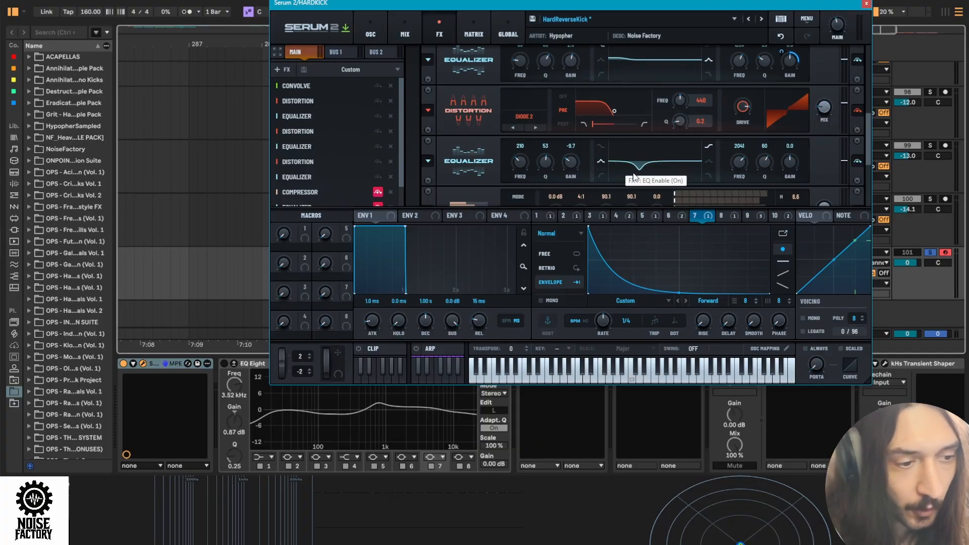
pyautogui.press('s')
pyautogui.press('s')
pyautogui.scroll(-1, 759, 151)
pyautogui.scroll(-1, 314, 168)
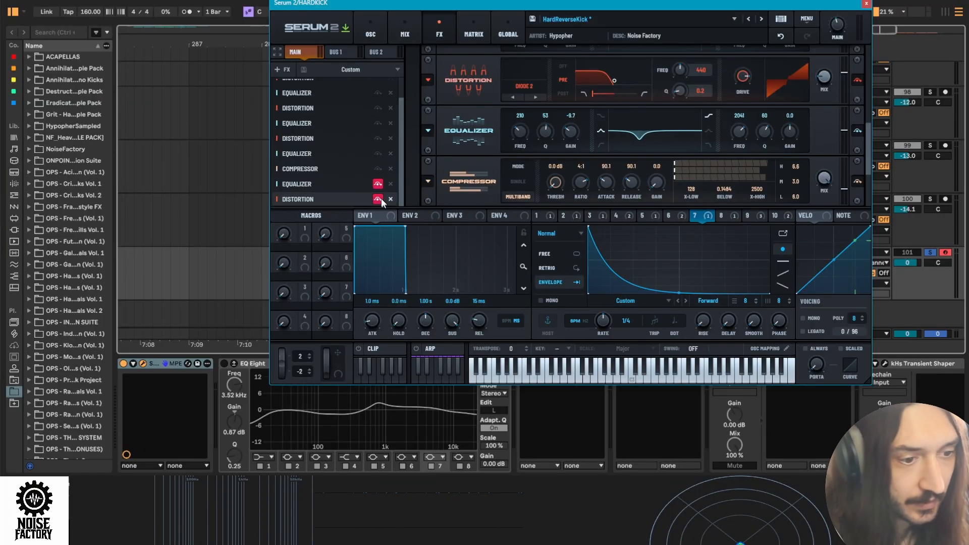
pyautogui.press('s')
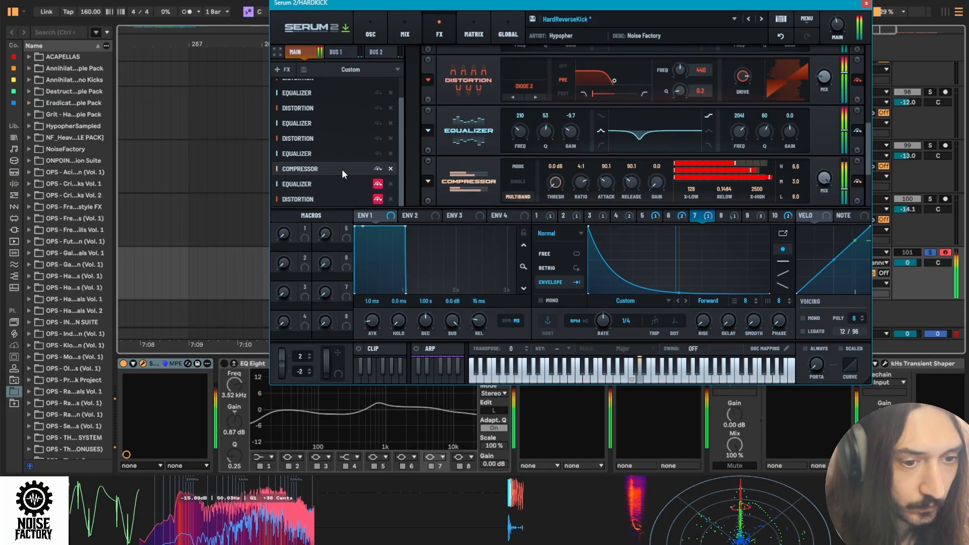
# - Enable the Equalizer after the Compressor in the Main effects chain, audition it, and show LFO 4
pyautogui.click(353, 182)
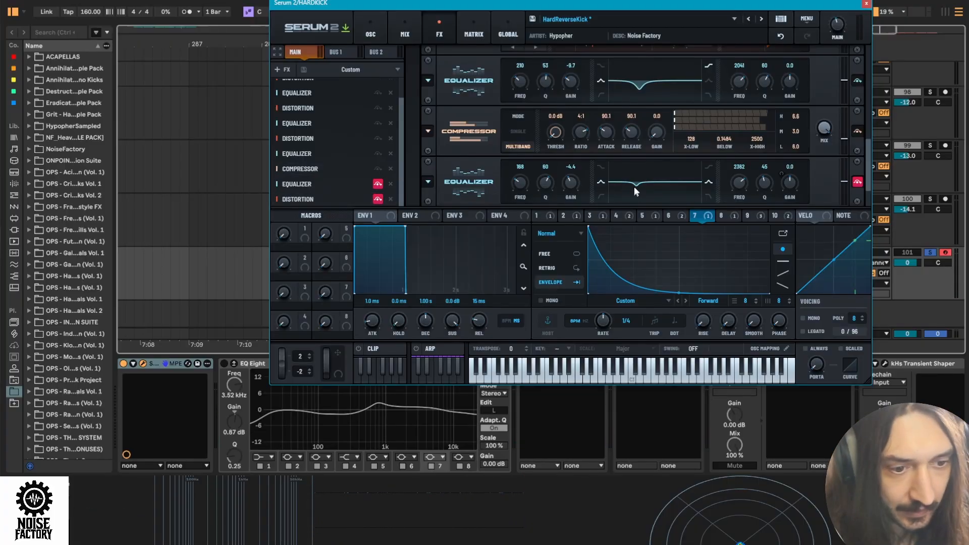
pyautogui.click(377, 183)
pyautogui.press('s')
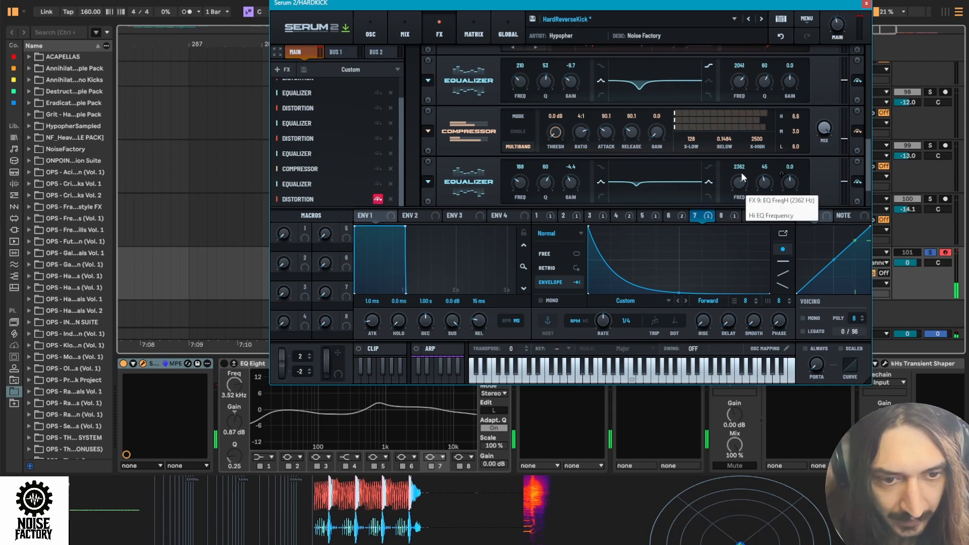
pyautogui.click(630, 216)
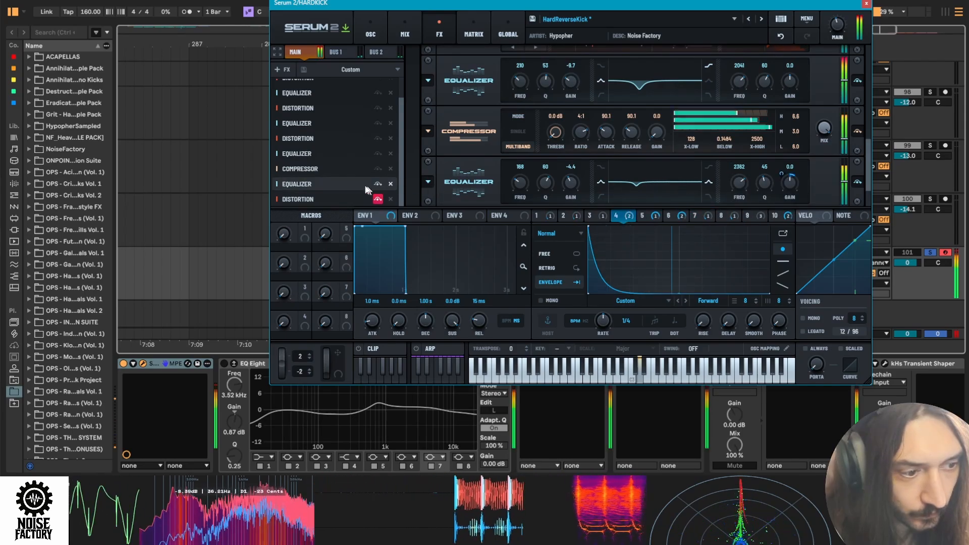
# - Enable the Softclip Distortion at the end of the Main effects chain, audition it, and close the synth window
pyautogui.click(321, 199)
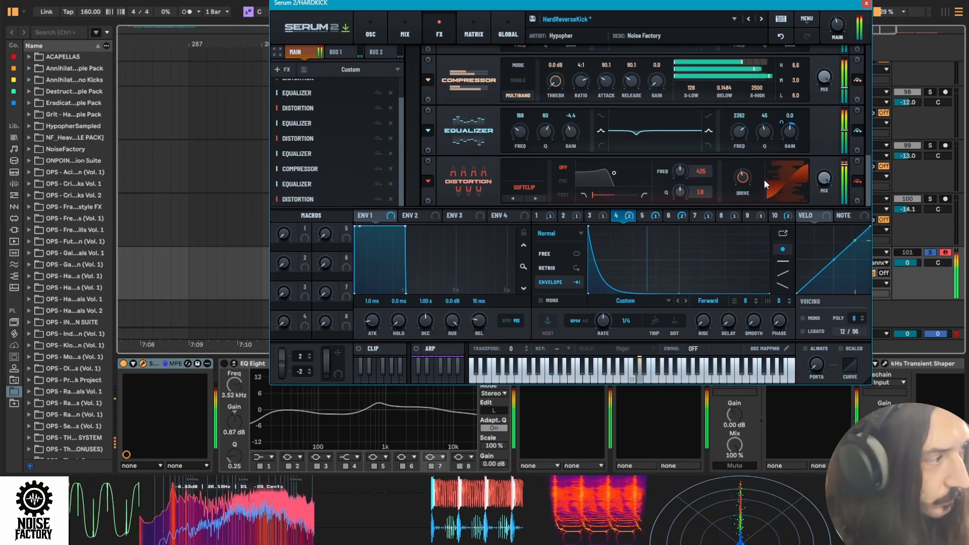
pyautogui.press('space')
pyautogui.click(866, 4)
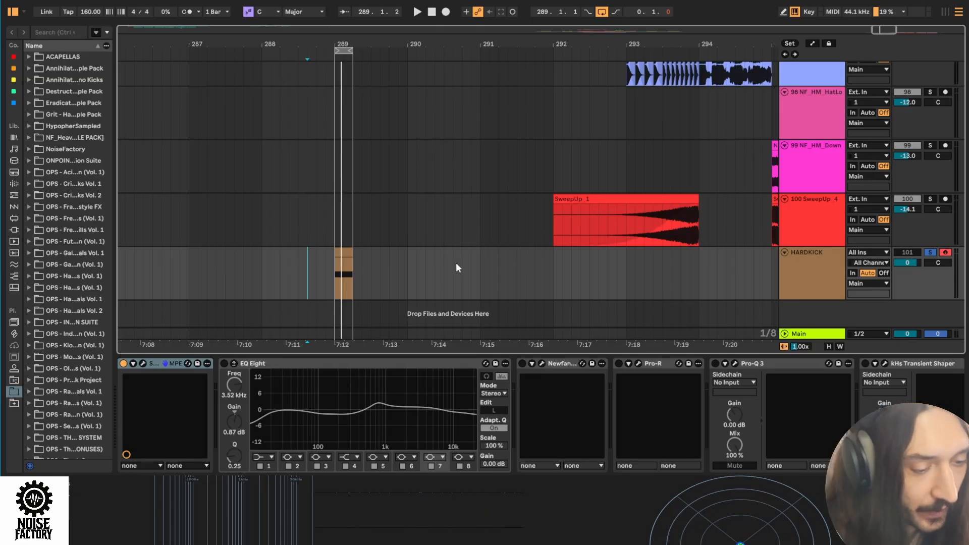
# - Activate EQ Eight on the HARDKICK track in Ableton Live and audition the kick through it
pyautogui.click(331, 363)
pyautogui.press('0')
pyautogui.press('space')
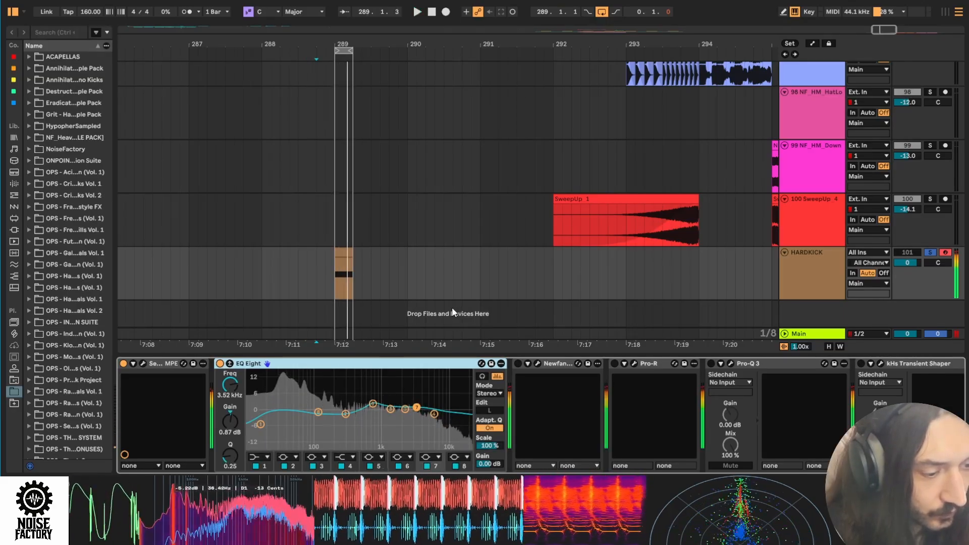
pyautogui.press('space')
# - Activate the first Newfangled Saturate on the HARDKICK track, check its fully soft clipper shape, and audition it
pyautogui.click(538, 363)
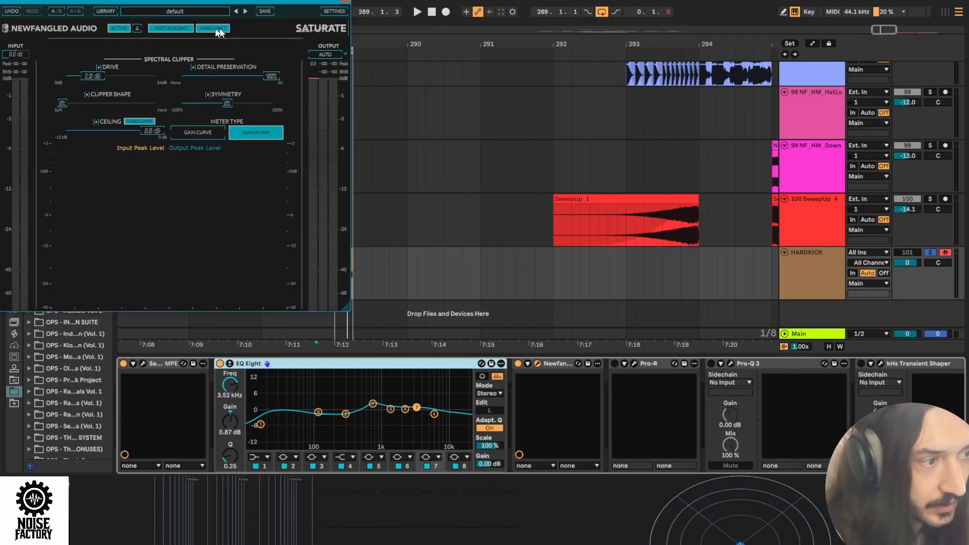
pyautogui.moveTo(115, 2); pyautogui.dragTo(325, 5)
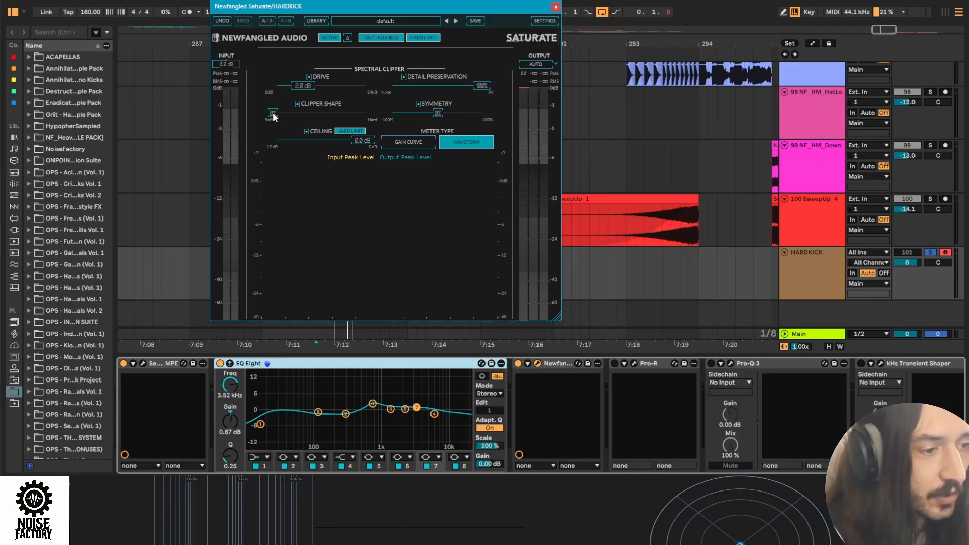
pyautogui.moveTo(273, 113); pyautogui.dragTo(273, 122)
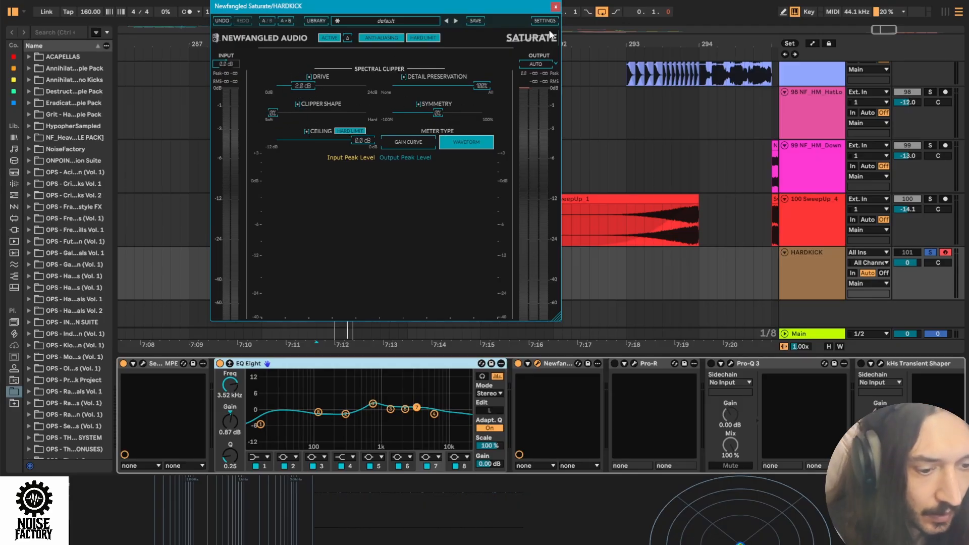
pyautogui.click(555, 8)
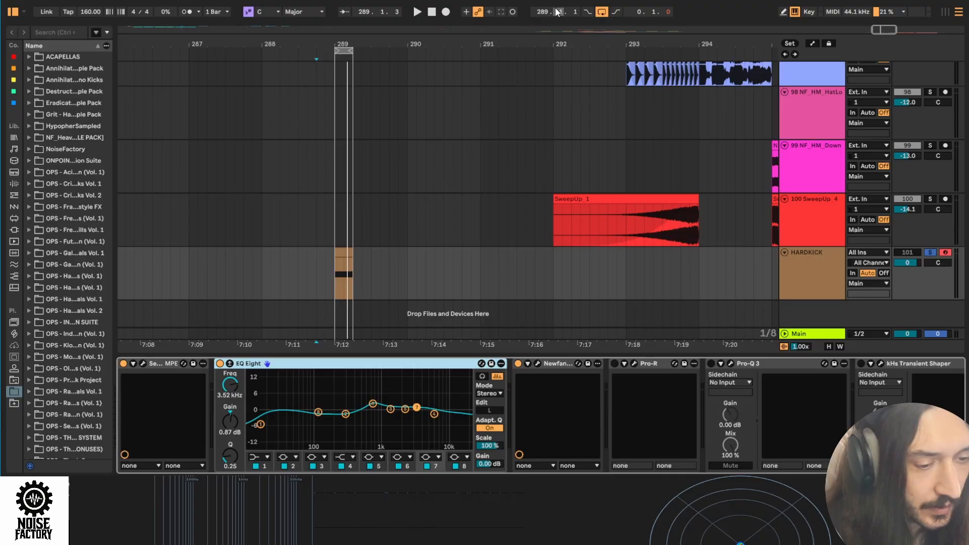
pyautogui.click(555, 364)
pyautogui.press('space')
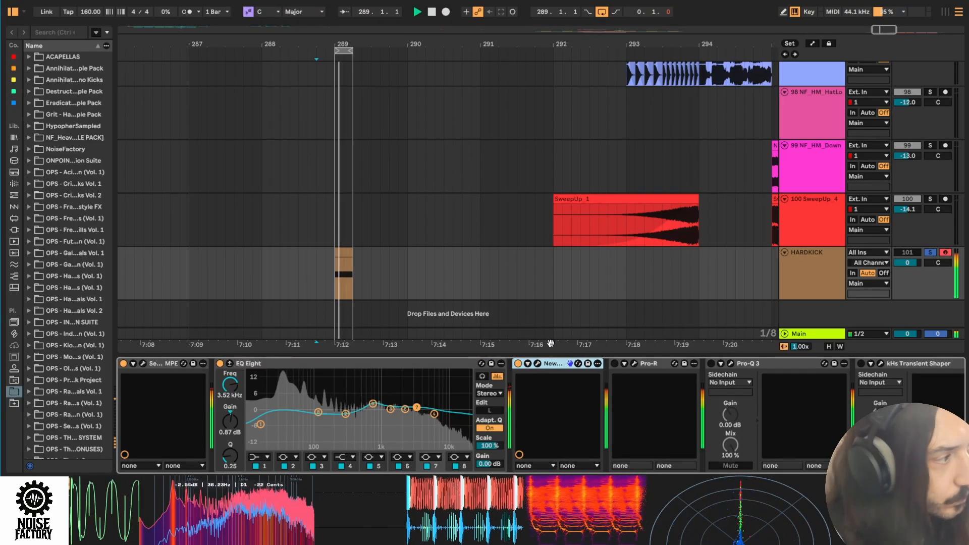
pyautogui.press('space')
# - Activate the Pro-R reverb on the HARDKICK track, review its settings, and audition the kick with looping off
pyautogui.scroll(-3, 579, 368)
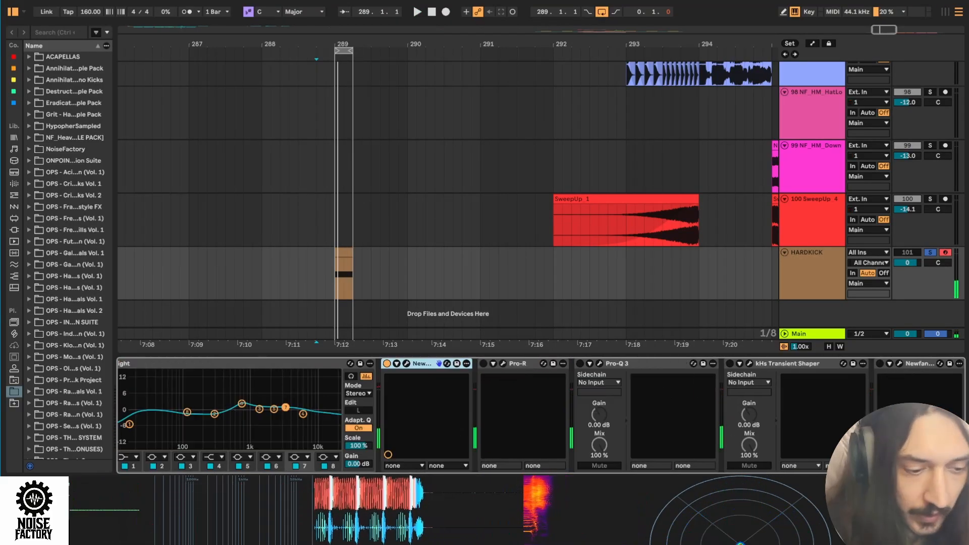
pyautogui.click(528, 363)
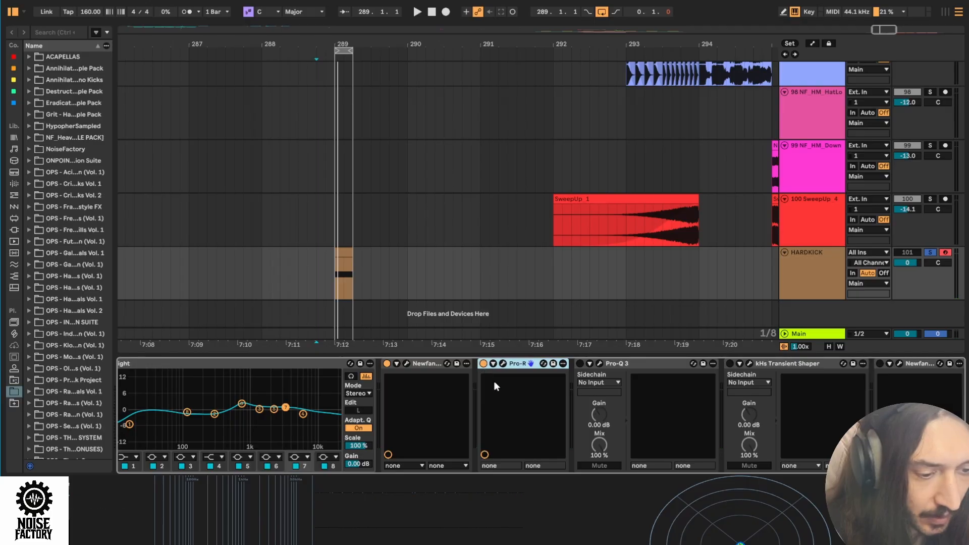
pyautogui.click(503, 364)
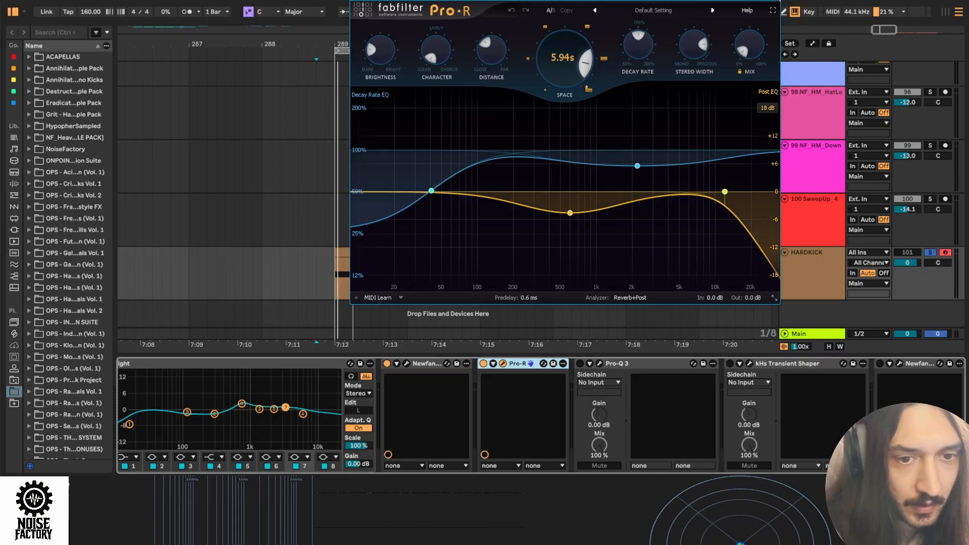
pyautogui.click(776, 0)
pyautogui.press('space')
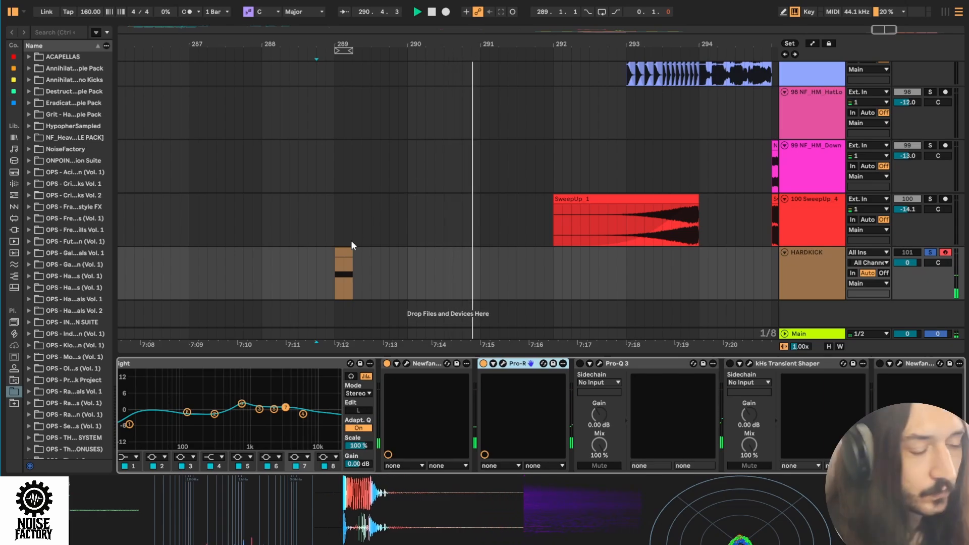
pyautogui.click(326, 262)
pyautogui.press('space')
pyautogui.scroll(3, 451, 231)
# - Activate Pro-Q 3 on the HARDKICK track, review its linear-phase low cut, and audition the kick from just before the clip
pyautogui.click(580, 363)
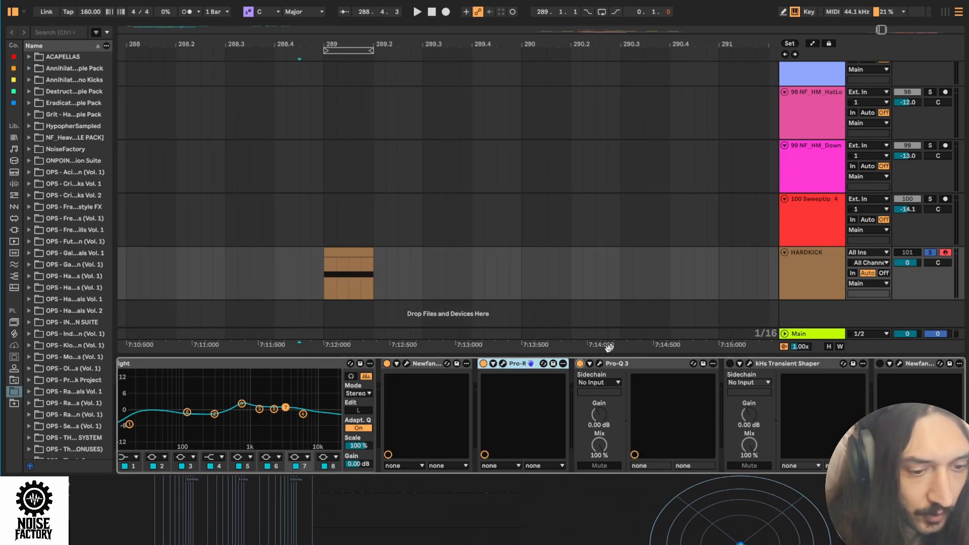
pyautogui.click(600, 363)
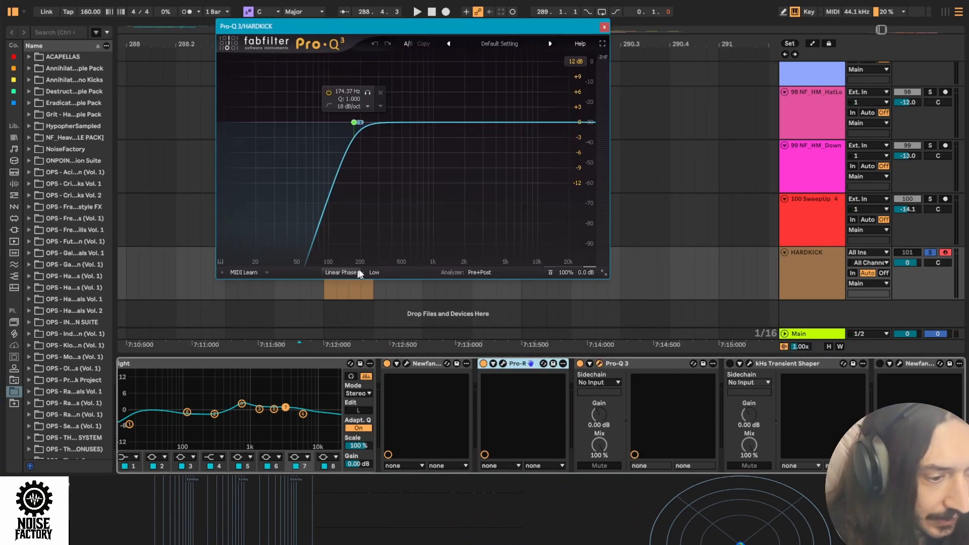
pyautogui.moveTo(354, 126)
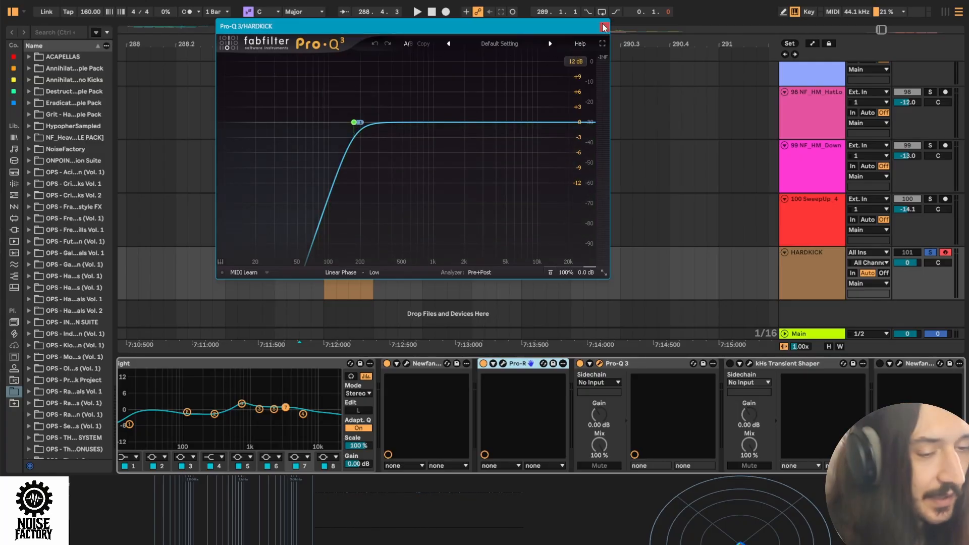
pyautogui.moveTo(481, 28); pyautogui.dragTo(671, 39)
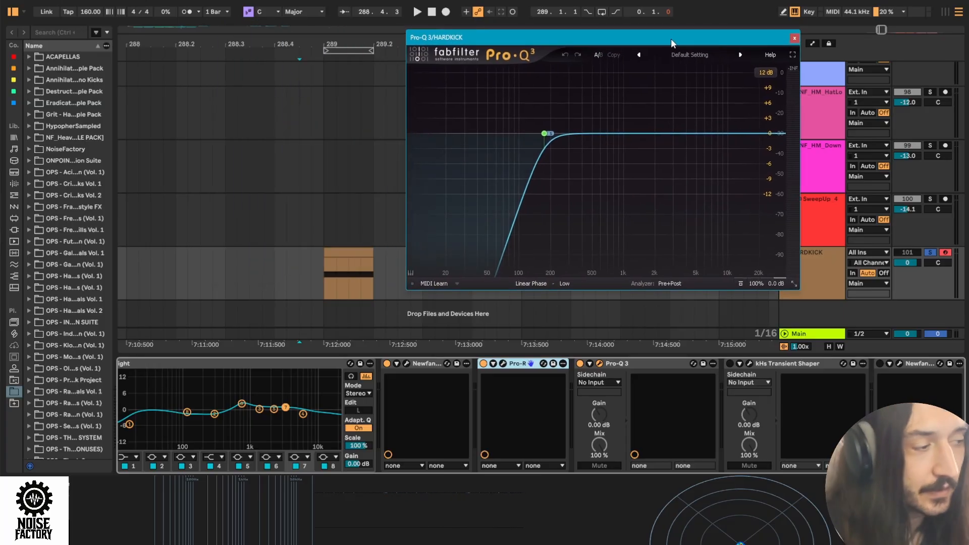
pyautogui.click(313, 272)
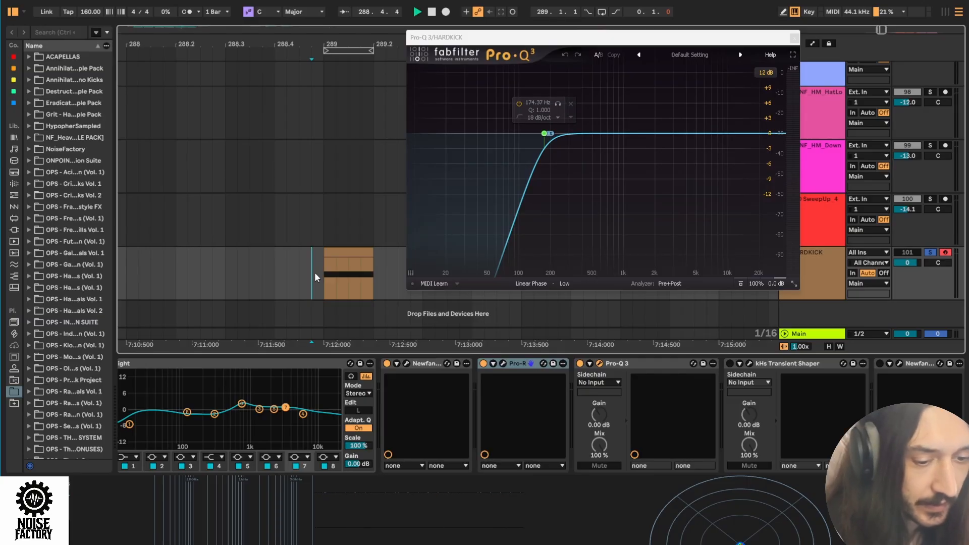
pyautogui.press('space')
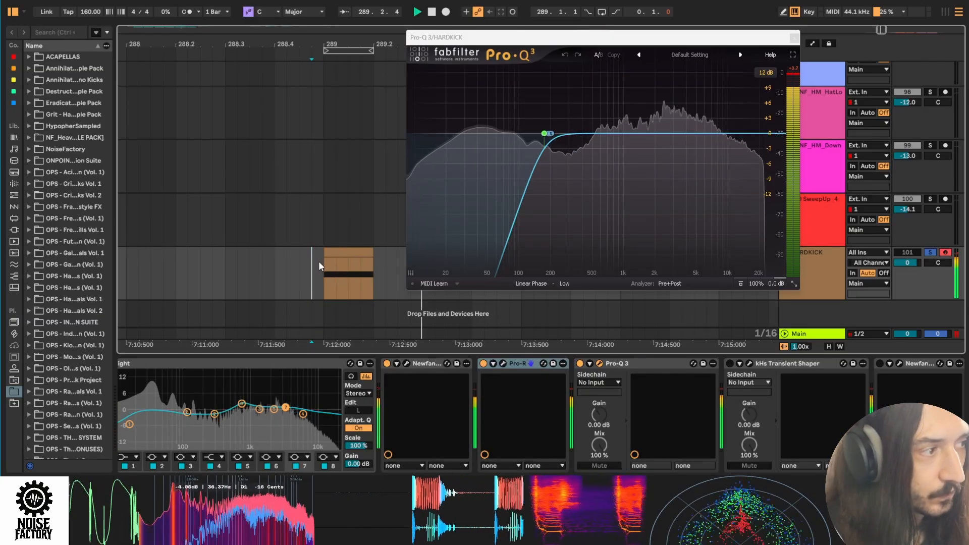
pyautogui.press('space')
pyautogui.press('space')
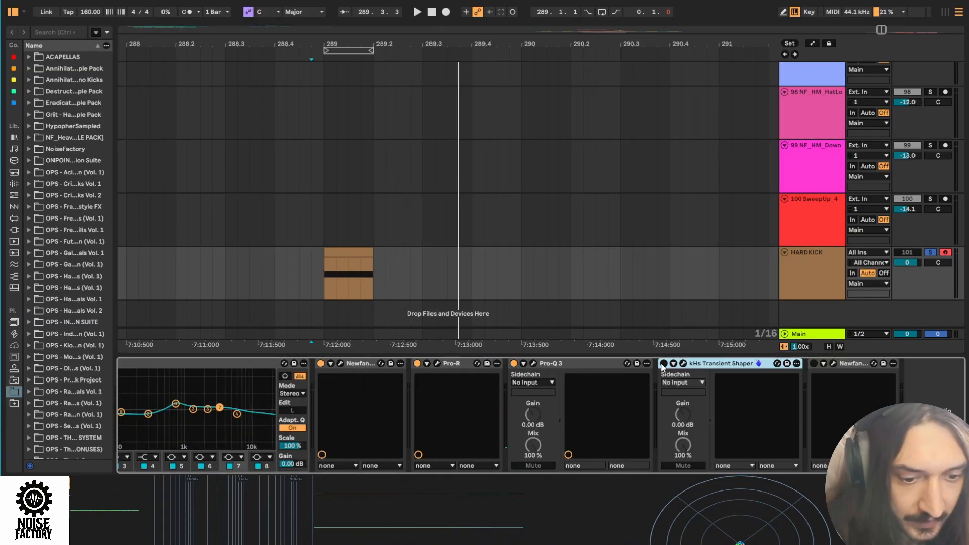
# - Activate kHs Transient Shaper on the HARDKICK track, audition it, and check its Speed and Sustain settings
pyautogui.click(663, 364)
pyautogui.click(683, 363)
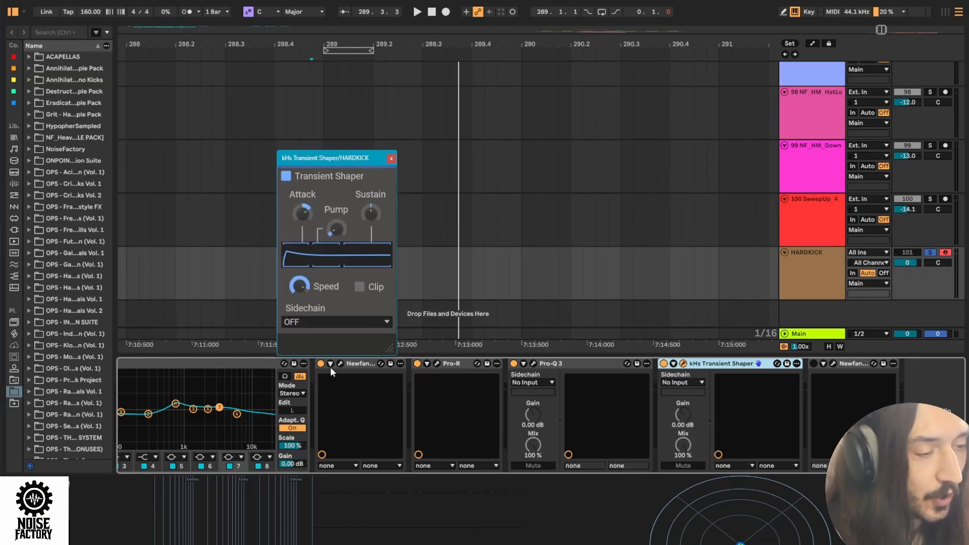
pyautogui.press('space')
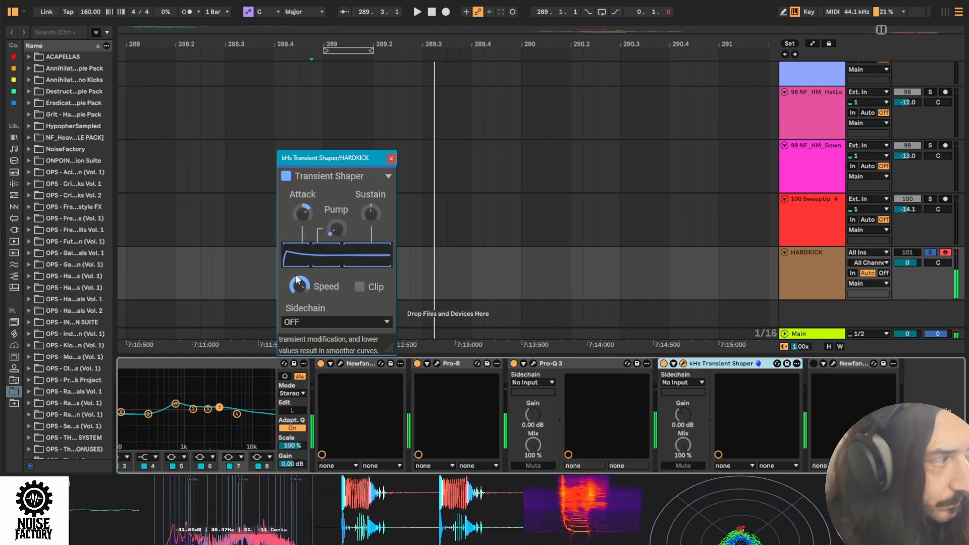
pyautogui.moveTo(371, 214); pyautogui.dragTo(370, 214)
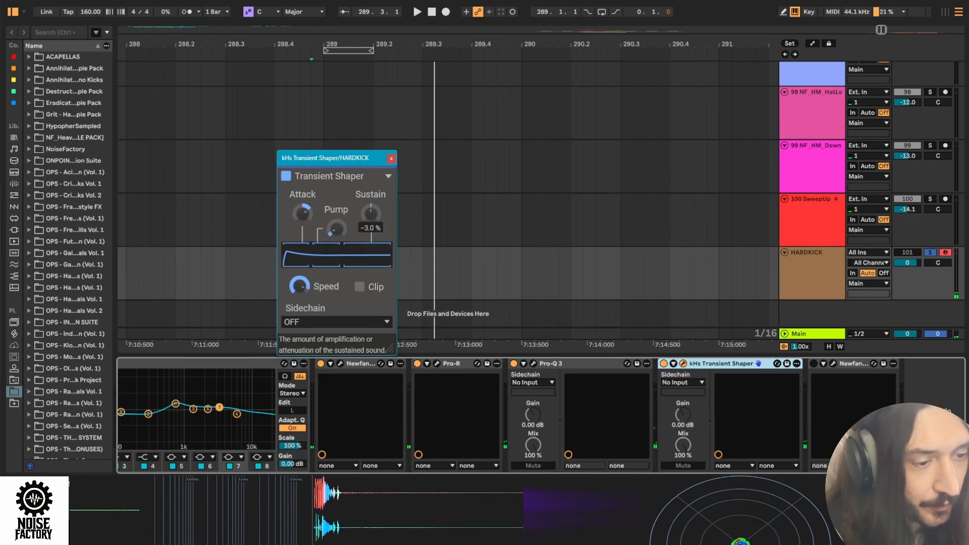
pyautogui.click(391, 159)
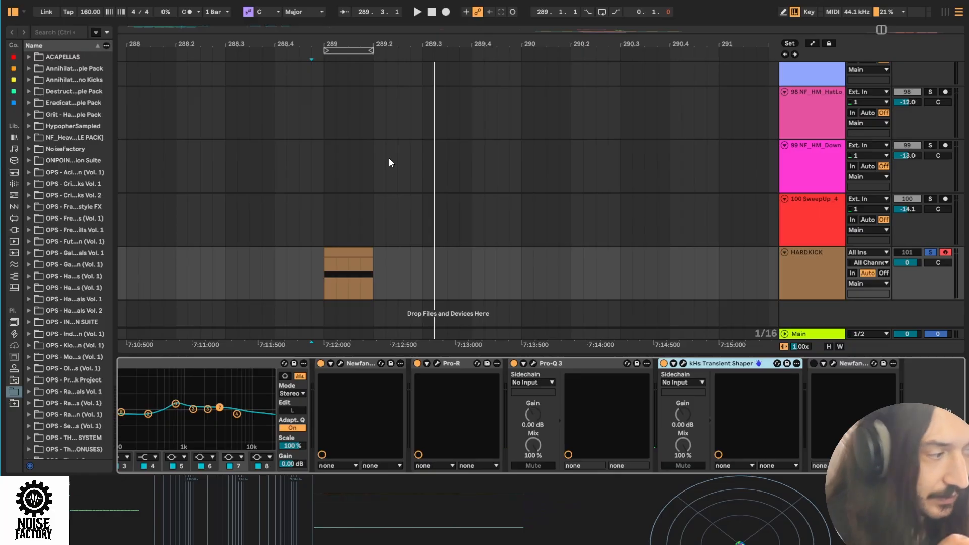
# - Activate the last Newfangled Saturate on the HARDKICK track, review its hard clipper settings, and audition the kick from bar 289
pyautogui.click(833, 363)
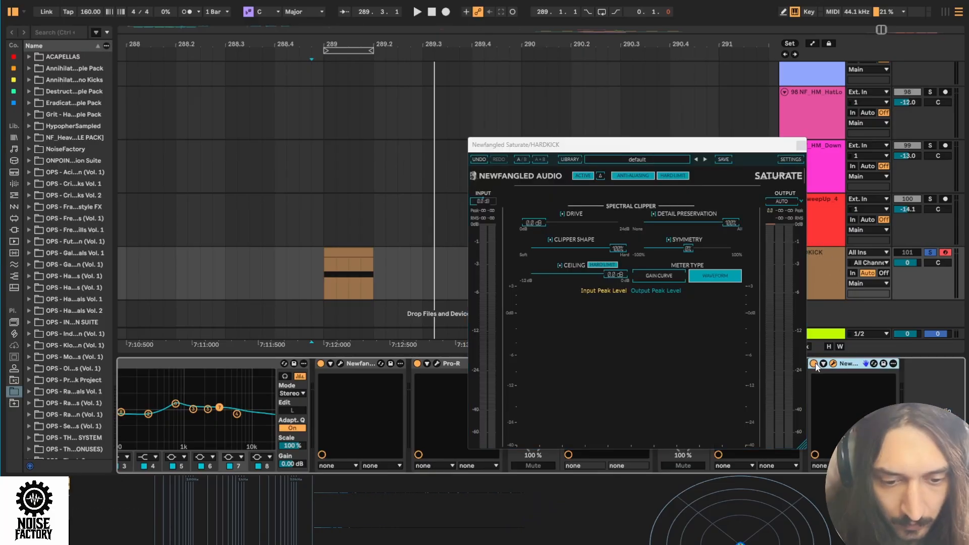
pyautogui.moveTo(576, 144); pyautogui.dragTo(450, 81)
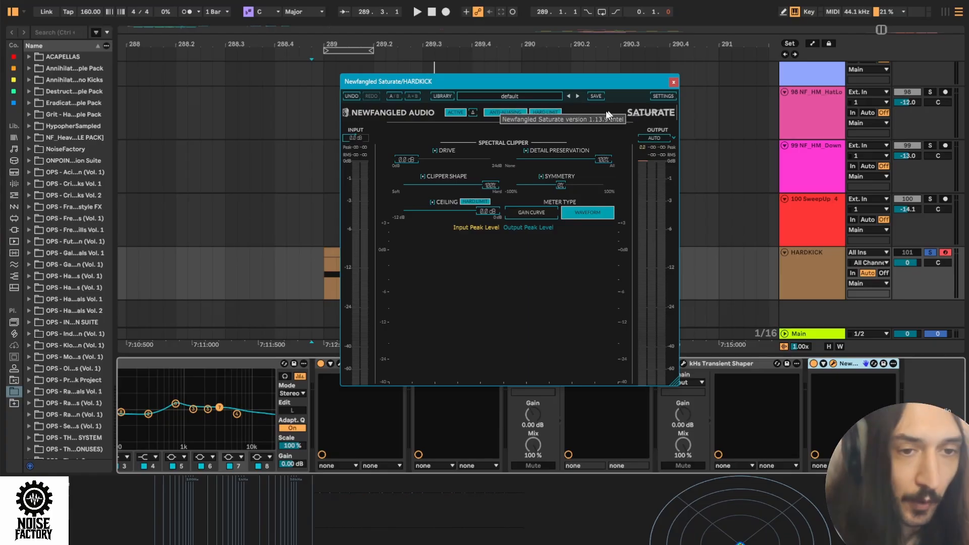
pyautogui.click(673, 81)
pyautogui.click(306, 274)
pyautogui.press('space')
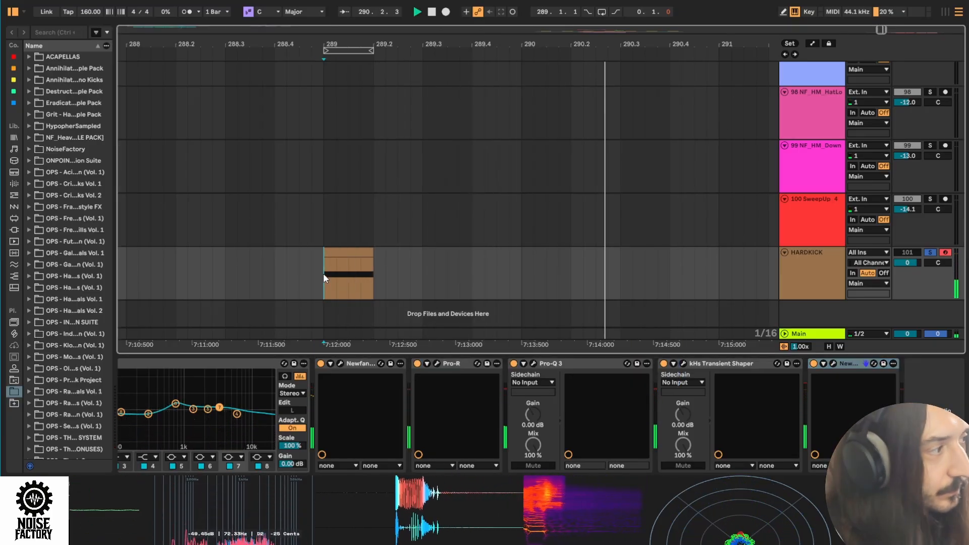
pyautogui.press('space')
# - Add an audio track set to Resampling below HARDKICK and record the processed kick onto it
pyautogui.press('+')
pyautogui.press('+')
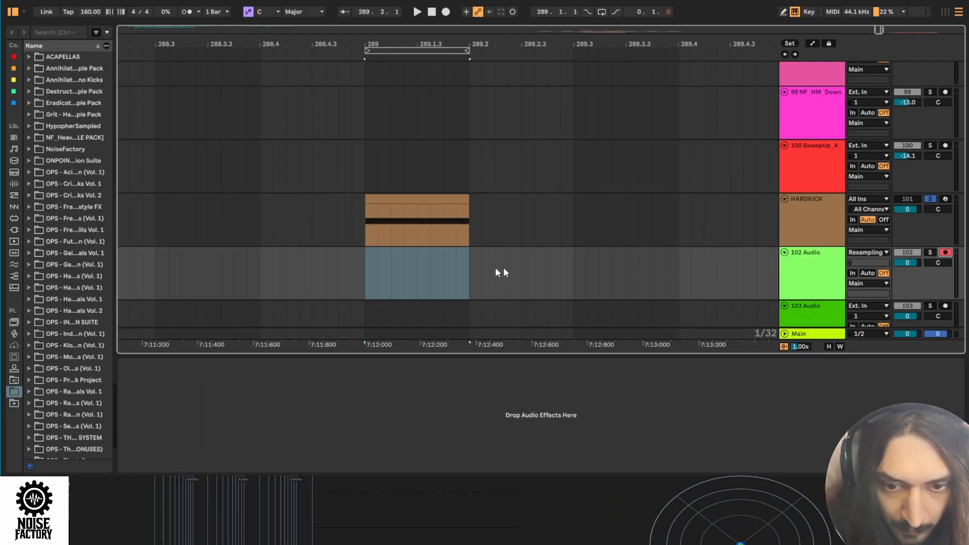
pyautogui.click(298, 280)
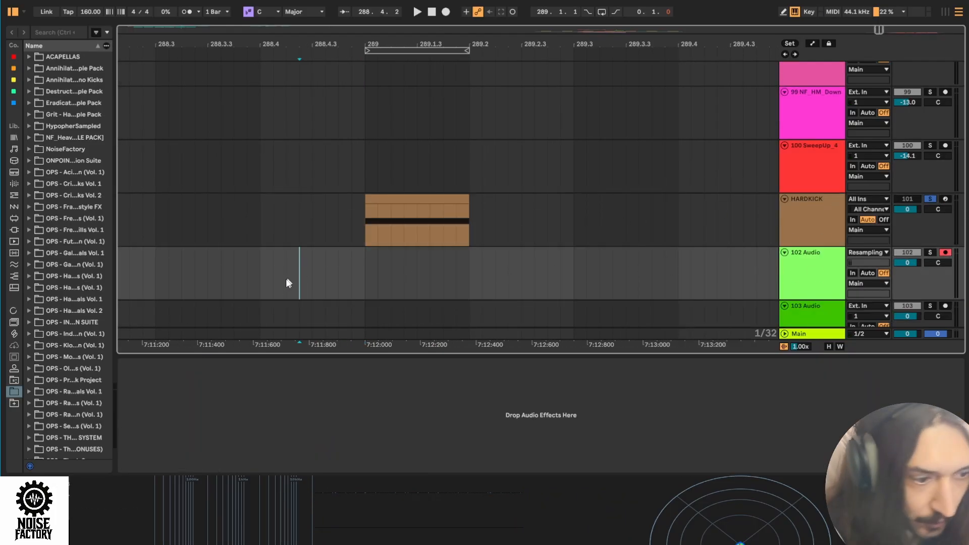
pyautogui.click(445, 11)
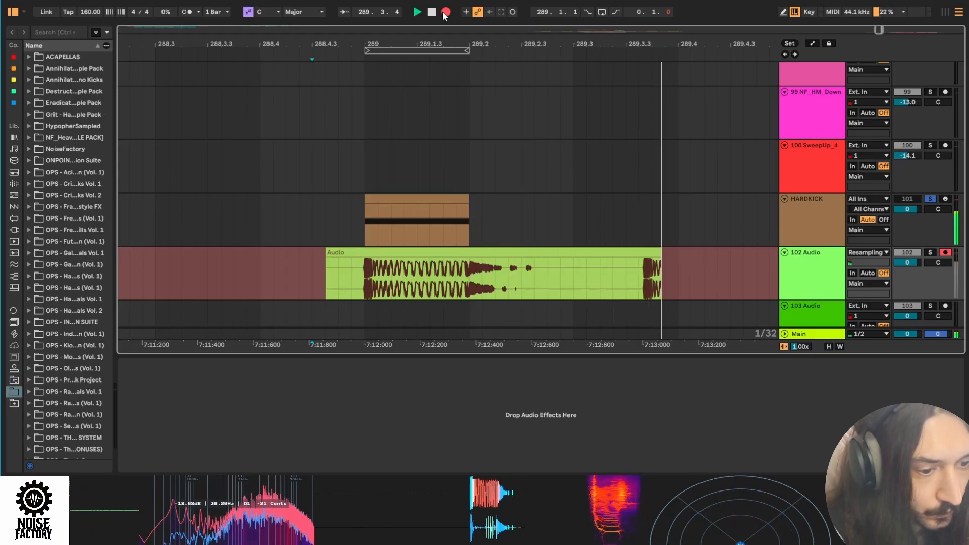
pyautogui.press('space')
# - Split the resampled audio clip at the kick's exact start at bar 289 and delete the lead-in before it
pyautogui.moveTo(469, 275); pyautogui.dragTo(524, 275)
pyautogui.click(465, 273)
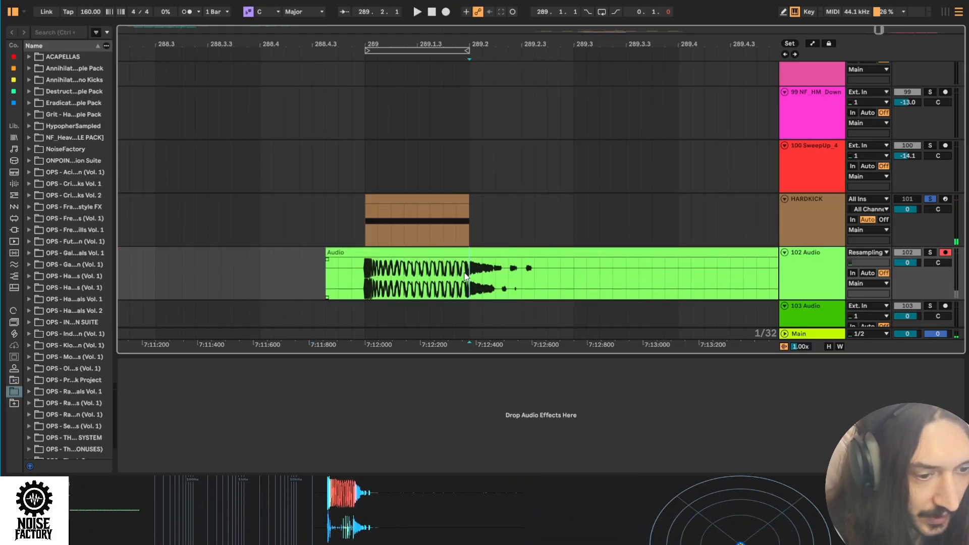
pyautogui.moveTo(465, 276); pyautogui.dragTo(551, 284)
pyautogui.moveTo(355, 41); pyautogui.dragTo(314, 285)
pyautogui.moveTo(430, 43)
pyautogui.mouseDown()
pyautogui.moveTo(389, 285)
pyautogui.moveTo(368, 285)
pyautogui.mouseUp()
pyautogui.click(460, 281)
pyautogui.moveTo(472, 46); pyautogui.dragTo(472, 53)
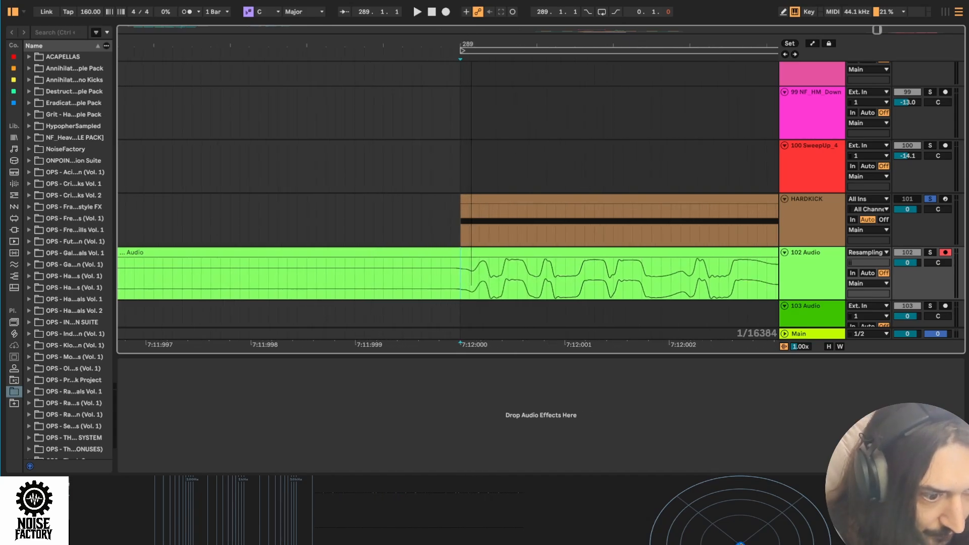
pyautogui.scroll(4, 458, 279)
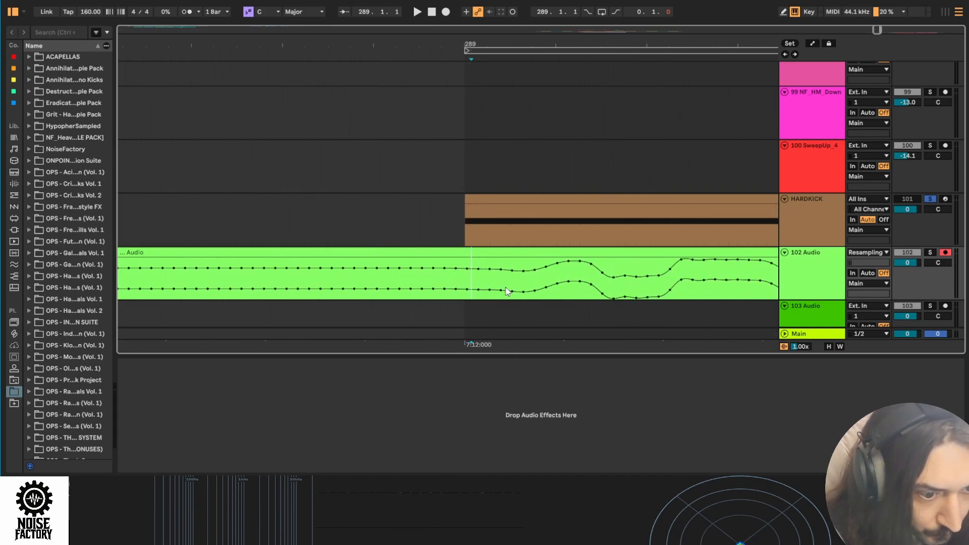
pyautogui.moveTo(506, 43); pyautogui.dragTo(545, 22)
pyautogui.hotkey('ctrl', 'e')
pyautogui.click(480, 254)
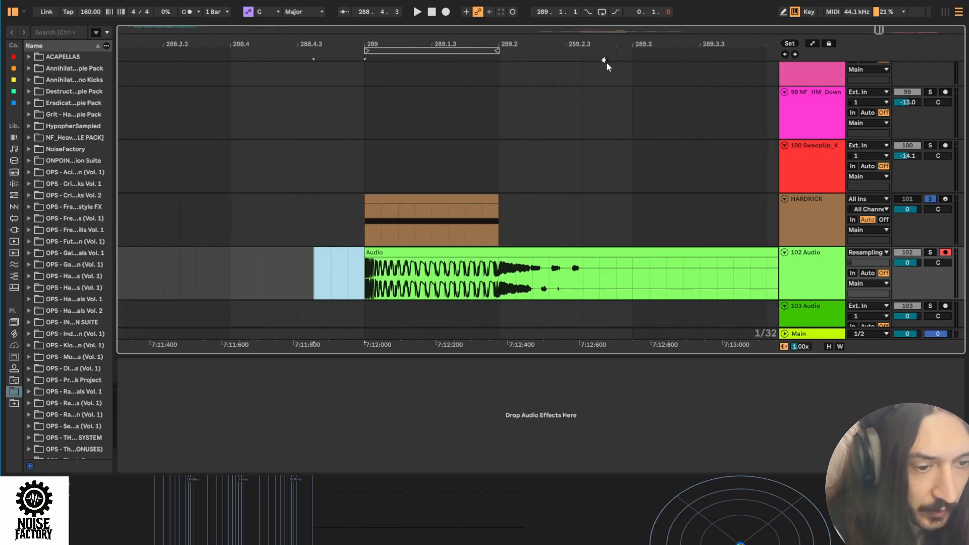
pyautogui.press('Delete')
# - Trim the resampled kick's tail so the clip ends at 289.2, level with the HARDKICK clip
pyautogui.moveTo(682, 251); pyautogui.dragTo(466, 259)
pyautogui.scroll(6, 523, 250)
pyautogui.moveTo(429, 42); pyautogui.dragTo(473, 24)
pyautogui.click(457, 252)
pyautogui.scroll(-2, 677, 304)
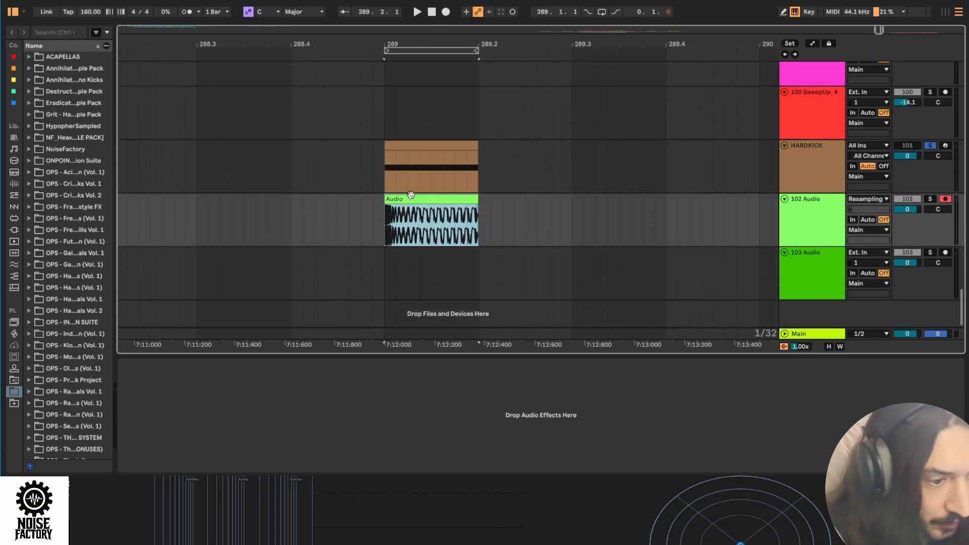
# - Move the resampled kick to the 103 Audio track and paste the HARDKICK effects chain, starting with EQ Eight, onto that track
pyautogui.moveTo(410, 197); pyautogui.dragTo(412, 251)
pyautogui.click(801, 268)
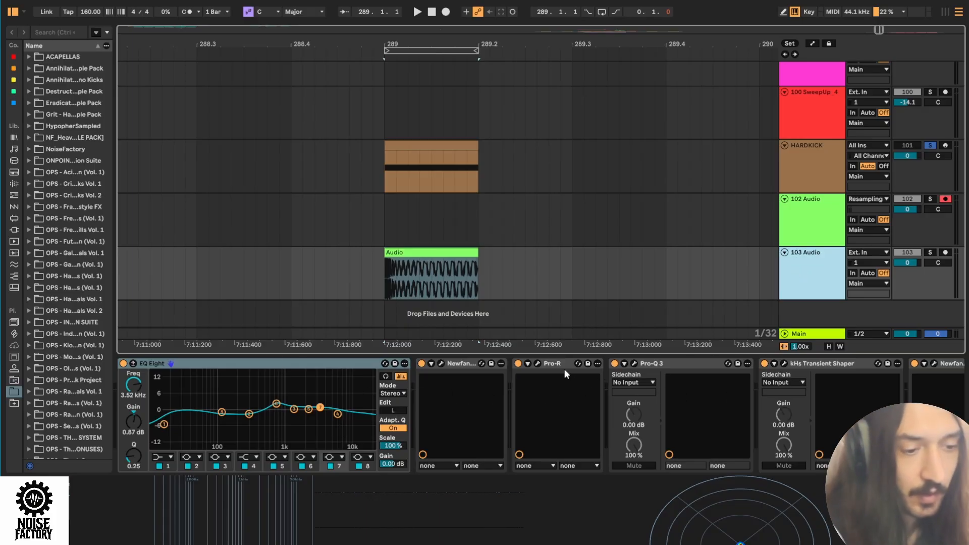
pyautogui.click(397, 266)
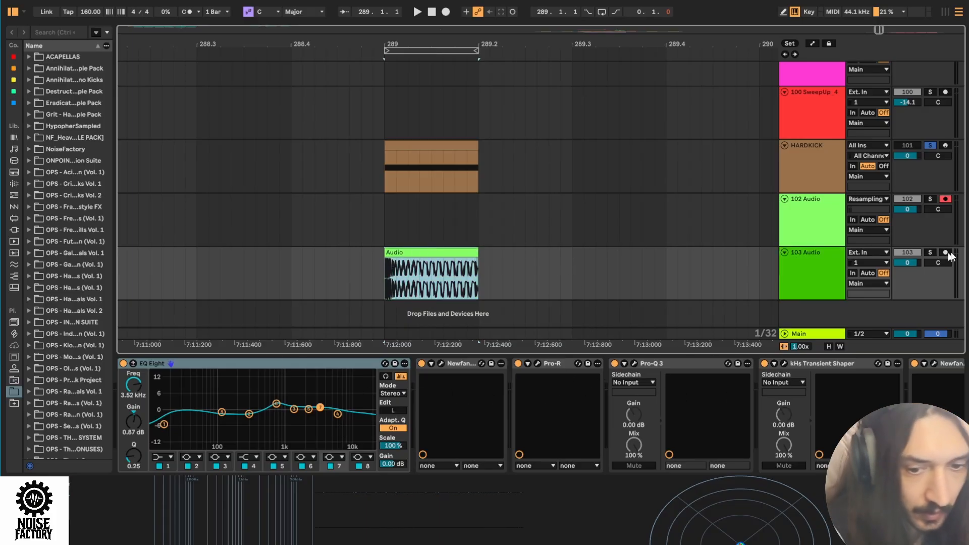
# - Solo the 103 Audio track and audition the resampled kick through its second pass of processing
pyautogui.click(930, 252)
pyautogui.press('space')
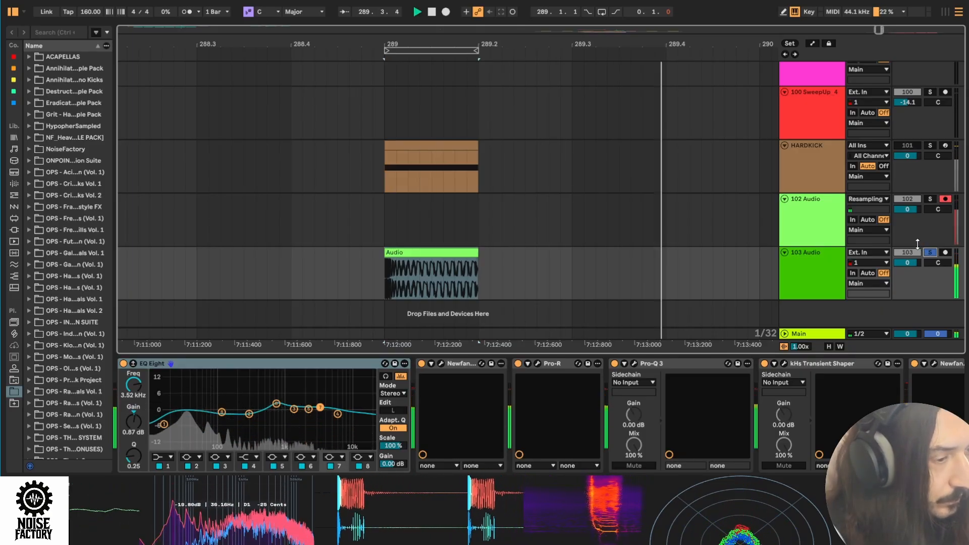
pyautogui.press('space')
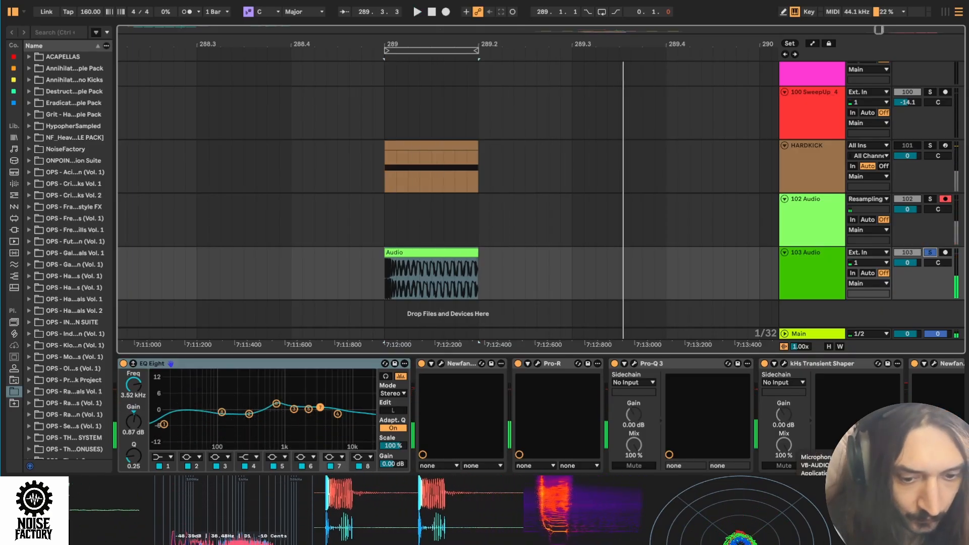
pyautogui.hscroll(4, 804, 398)
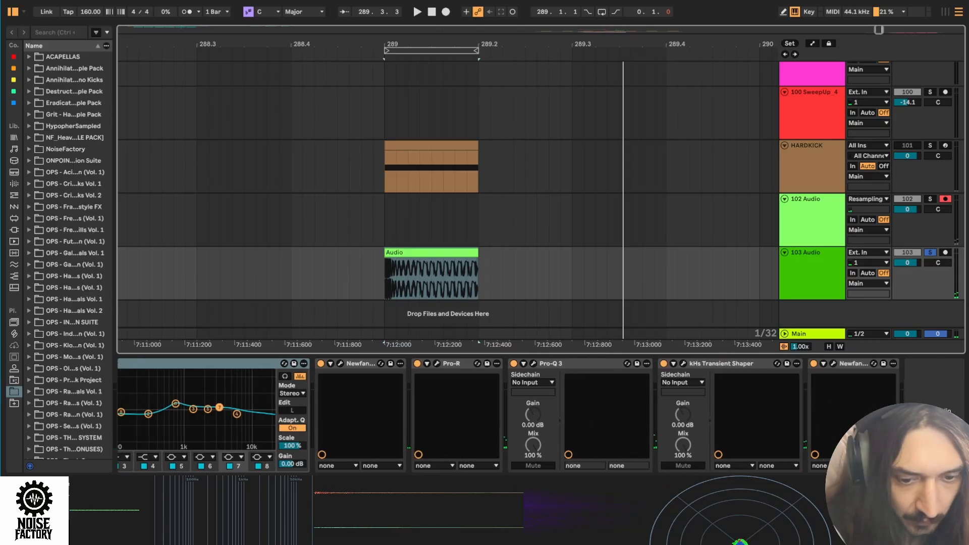
pyautogui.hscroll(-4, 170, 364)
pyautogui.press('space')
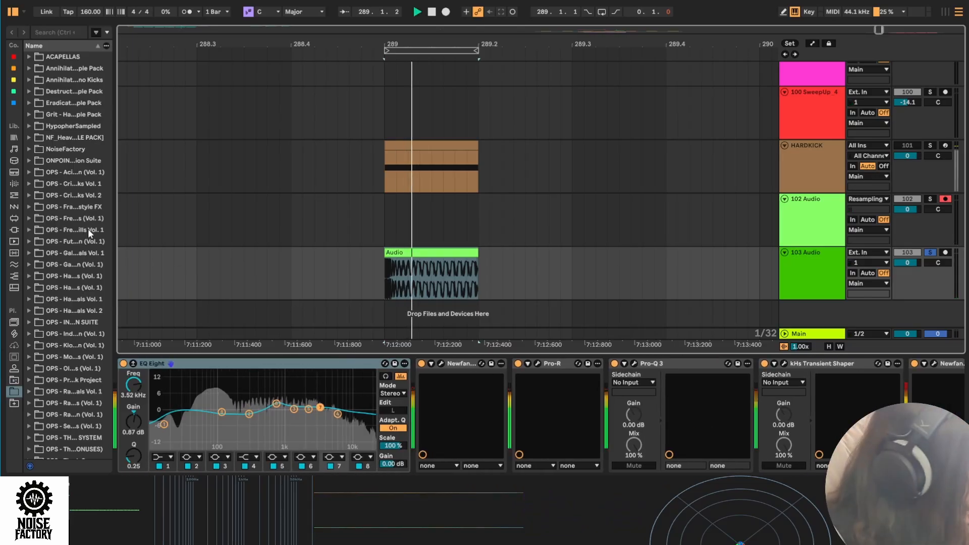
pyautogui.press('space')
# - Insert a Utility before kHs Transient Shaper on 103 Audio with the width at 76%, and audition the kick
pyautogui.click(14, 184)
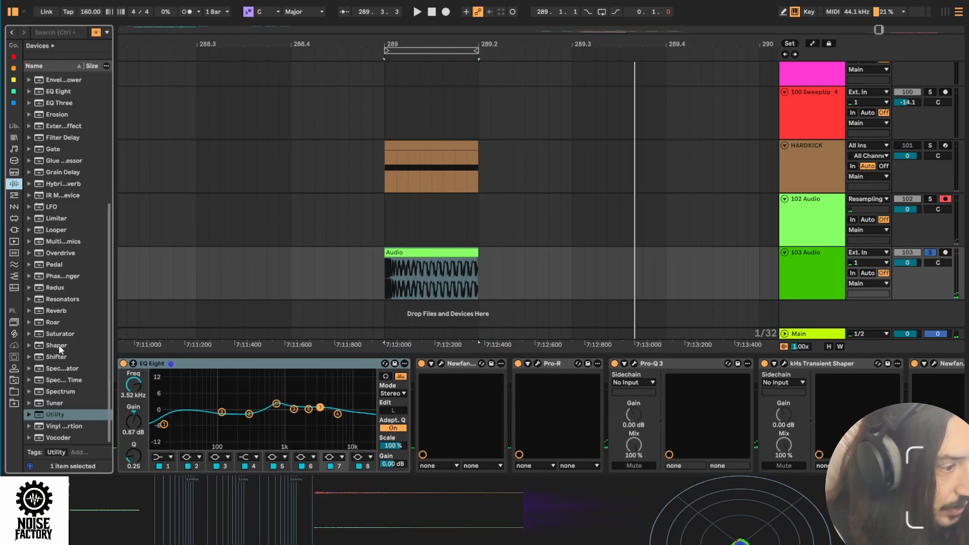
pyautogui.moveTo(56, 414); pyautogui.dragTo(756, 417)
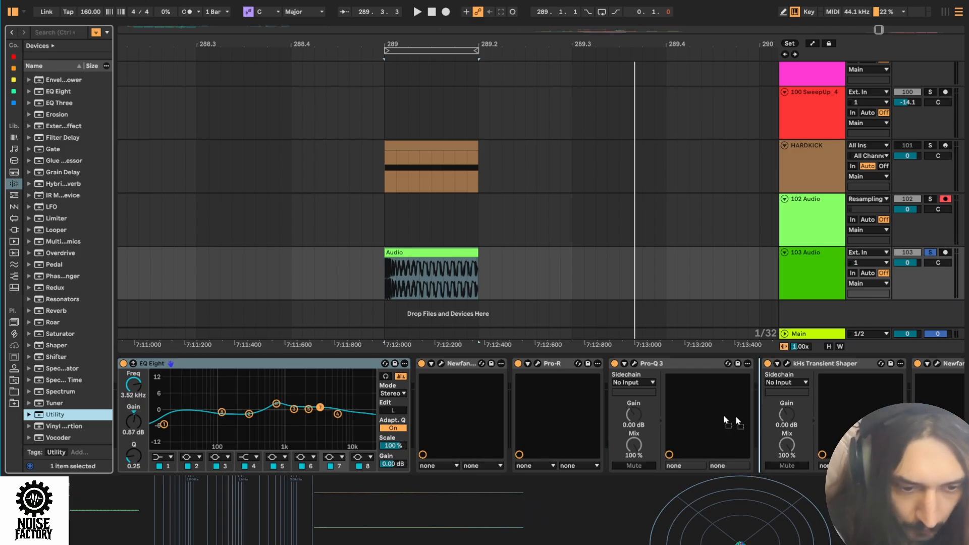
pyautogui.press('space')
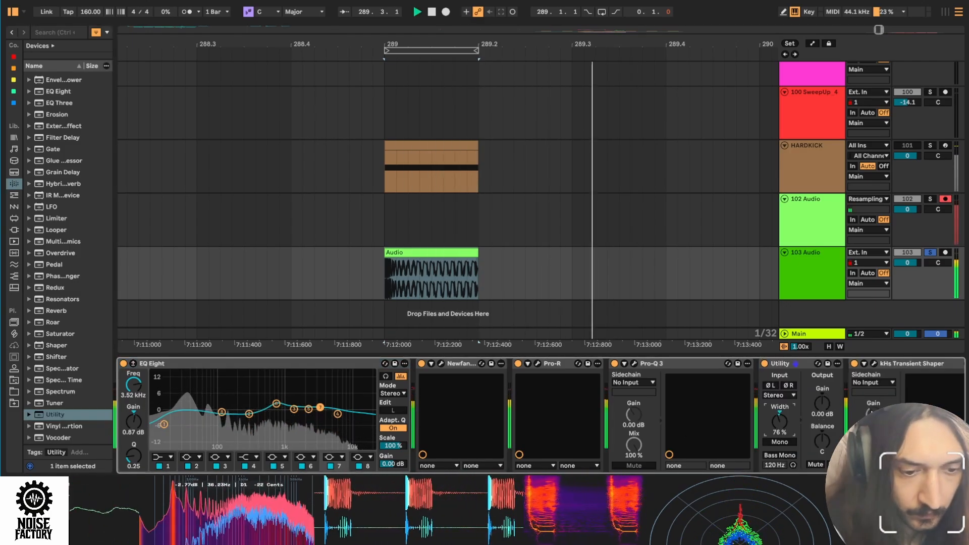
pyautogui.click(442, 363)
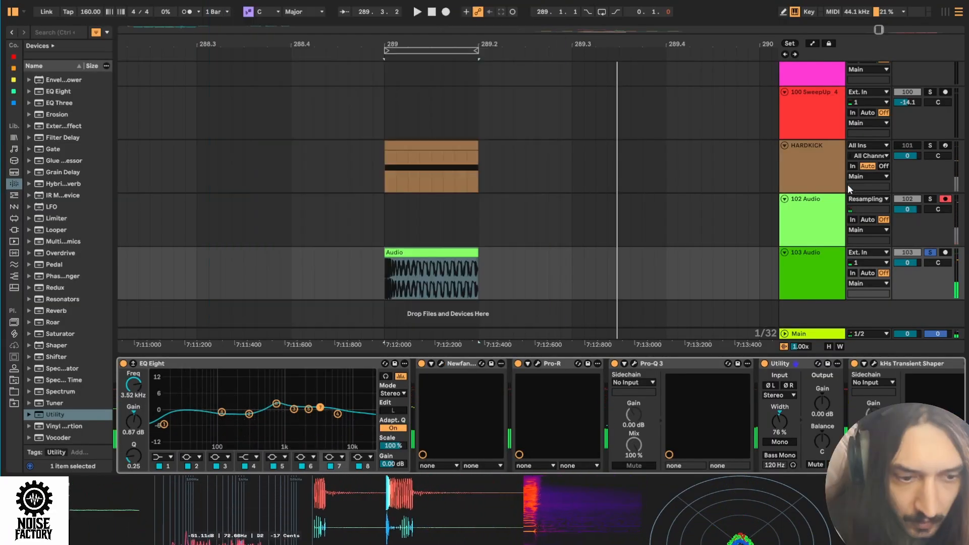
# - Record the reprocessed kick onto the Resampling track below it, starting shortly before bar 289
pyautogui.click(272, 281)
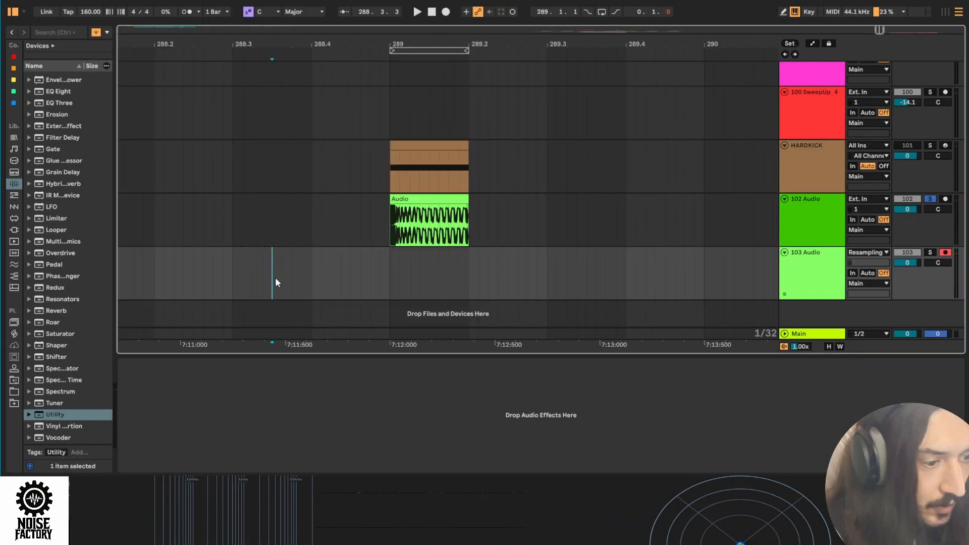
pyautogui.click(445, 14)
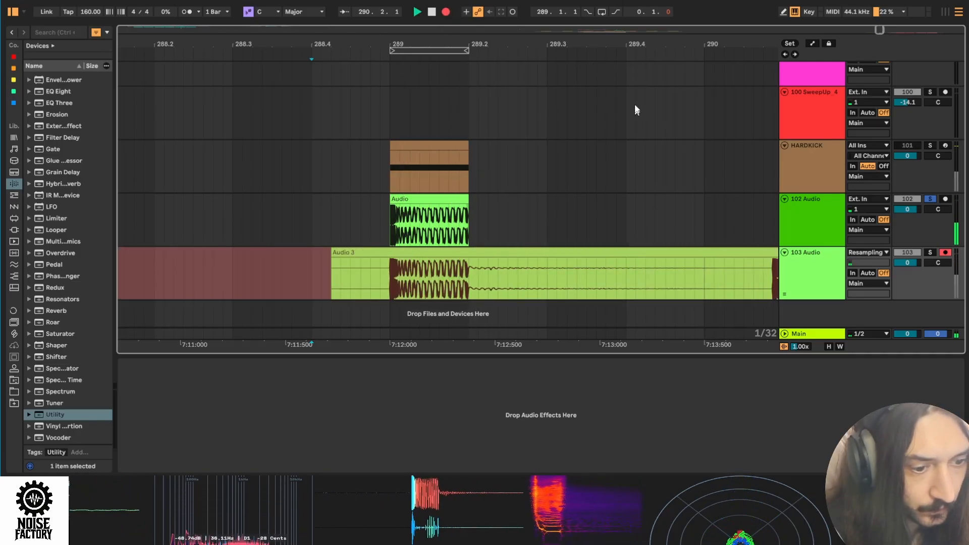
pyautogui.moveTo(520, 43); pyautogui.dragTo(495, 7)
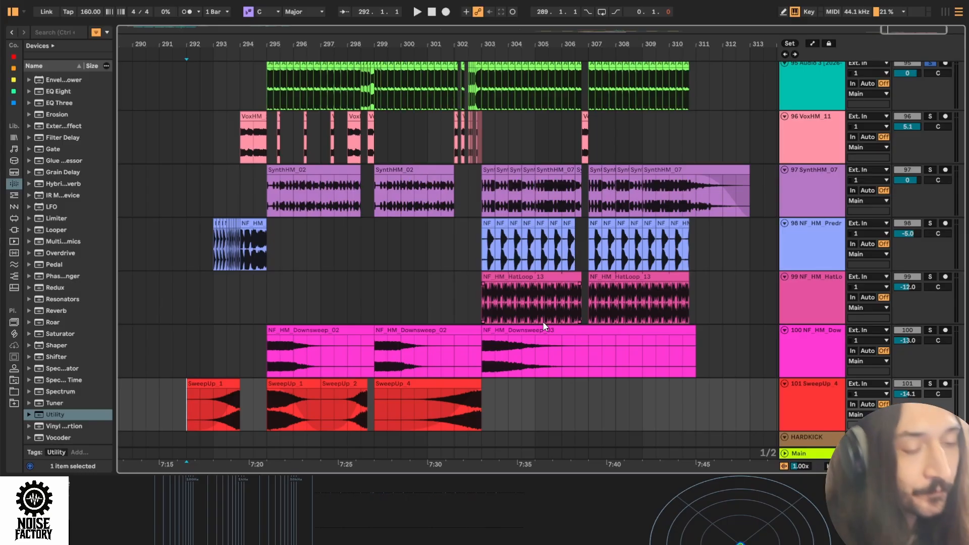
# - Play the full arrangement from bar 293 to hear the kick in the context of the track
pyautogui.click(183, 335)
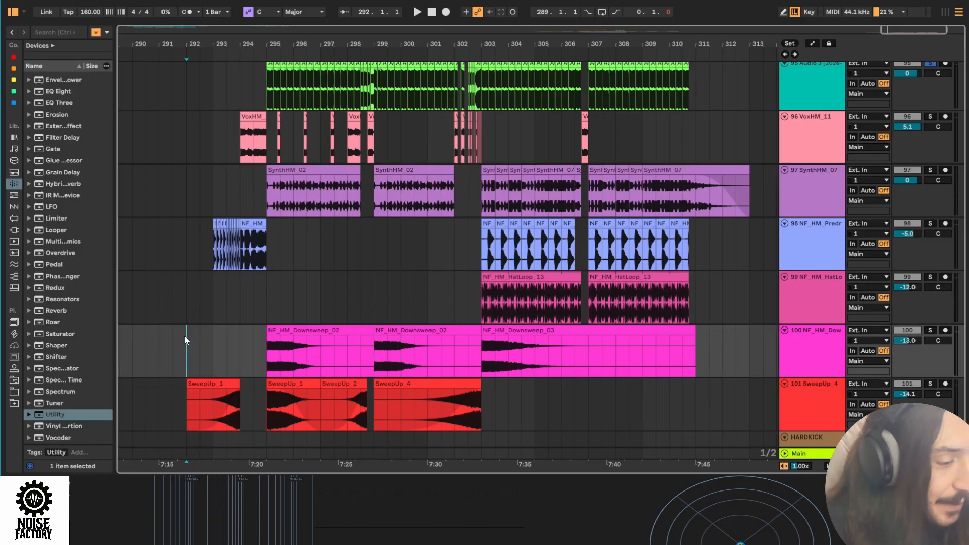
pyautogui.scroll(3, 210, 249)
pyautogui.click(210, 249)
pyautogui.press('space')
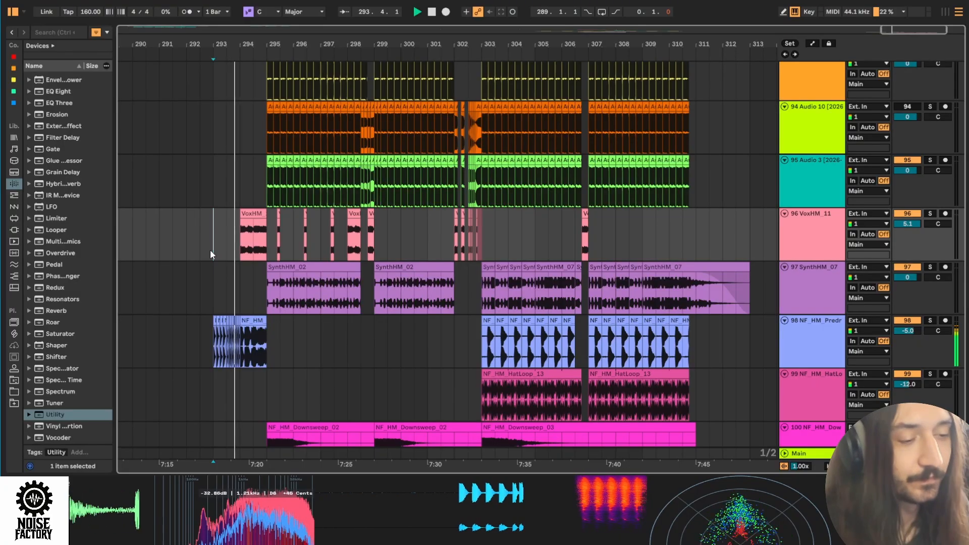